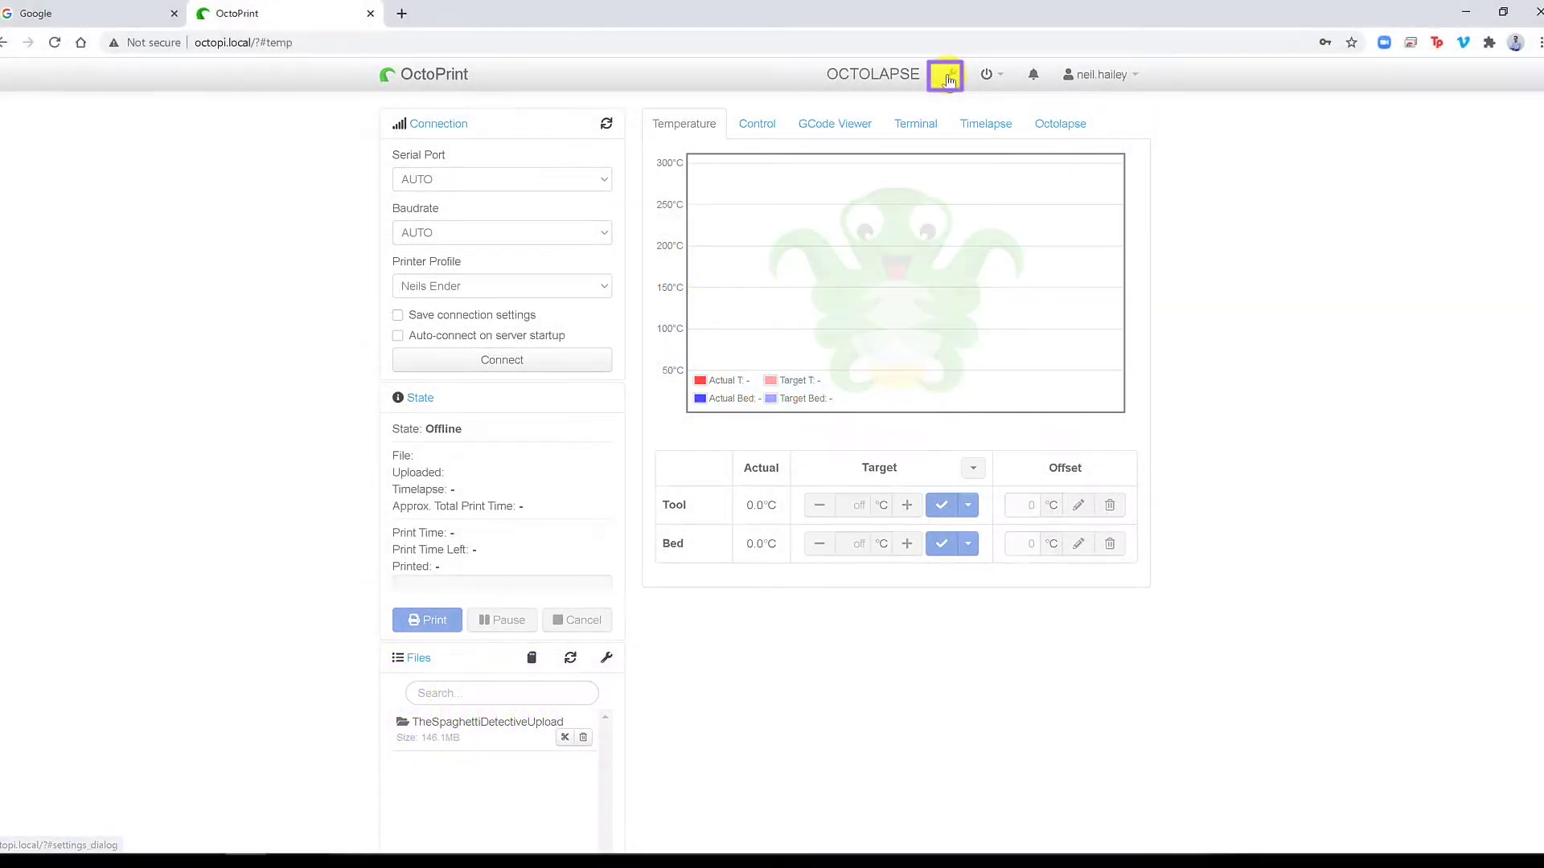
Open OctoPrint Settings and go to the Plugin Manager's installed plugins list.
click(949, 78)
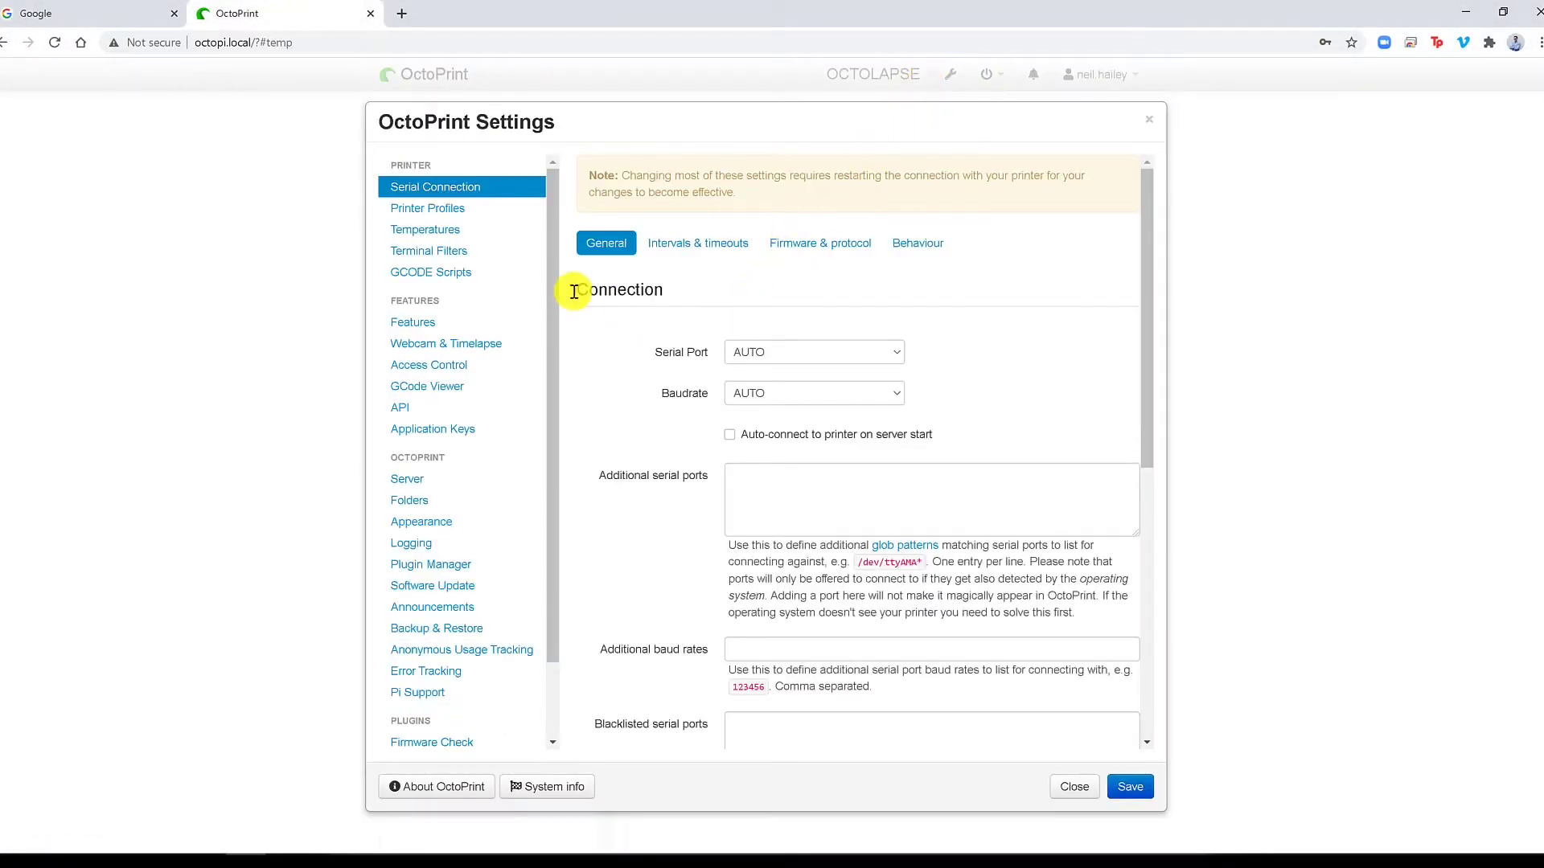
scroll(540, 332, down, 1)
scroll(537, 362, down, 2)
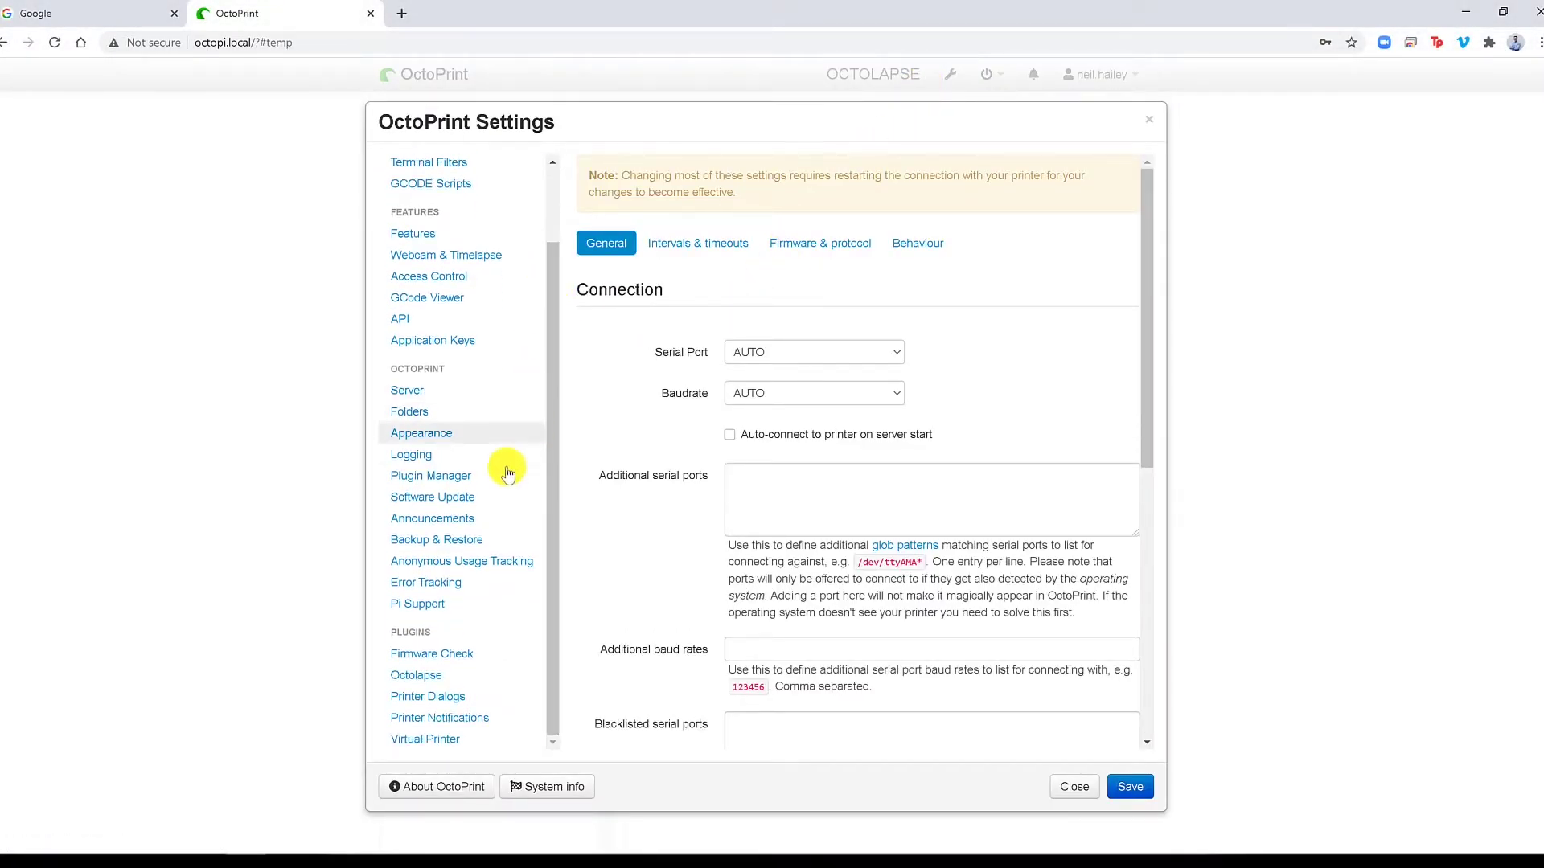
click(431, 478)
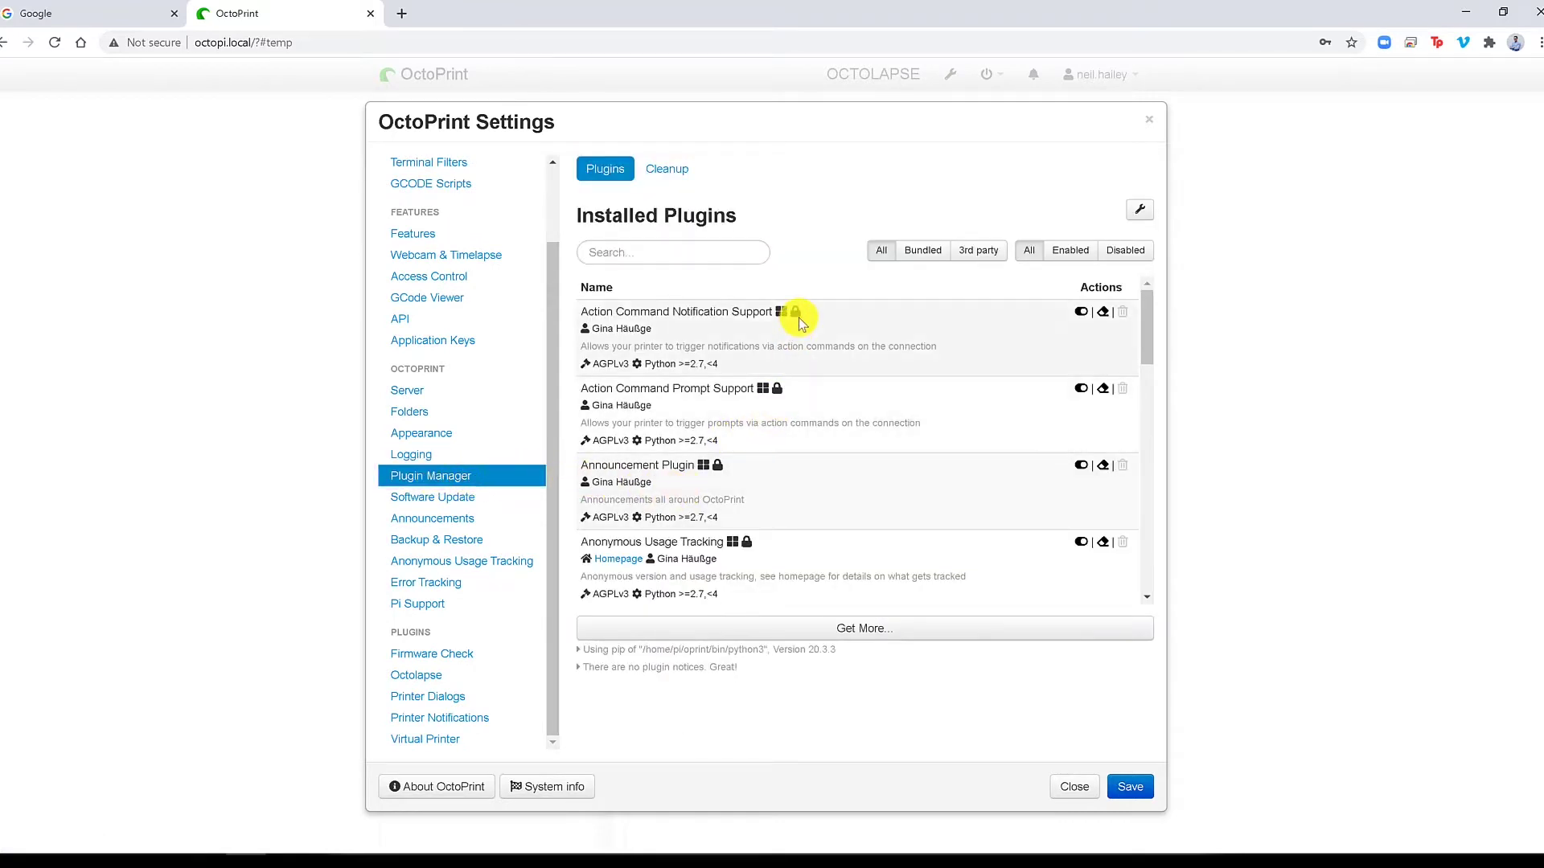
click(661, 249)
scroll(758, 387, down, 1)
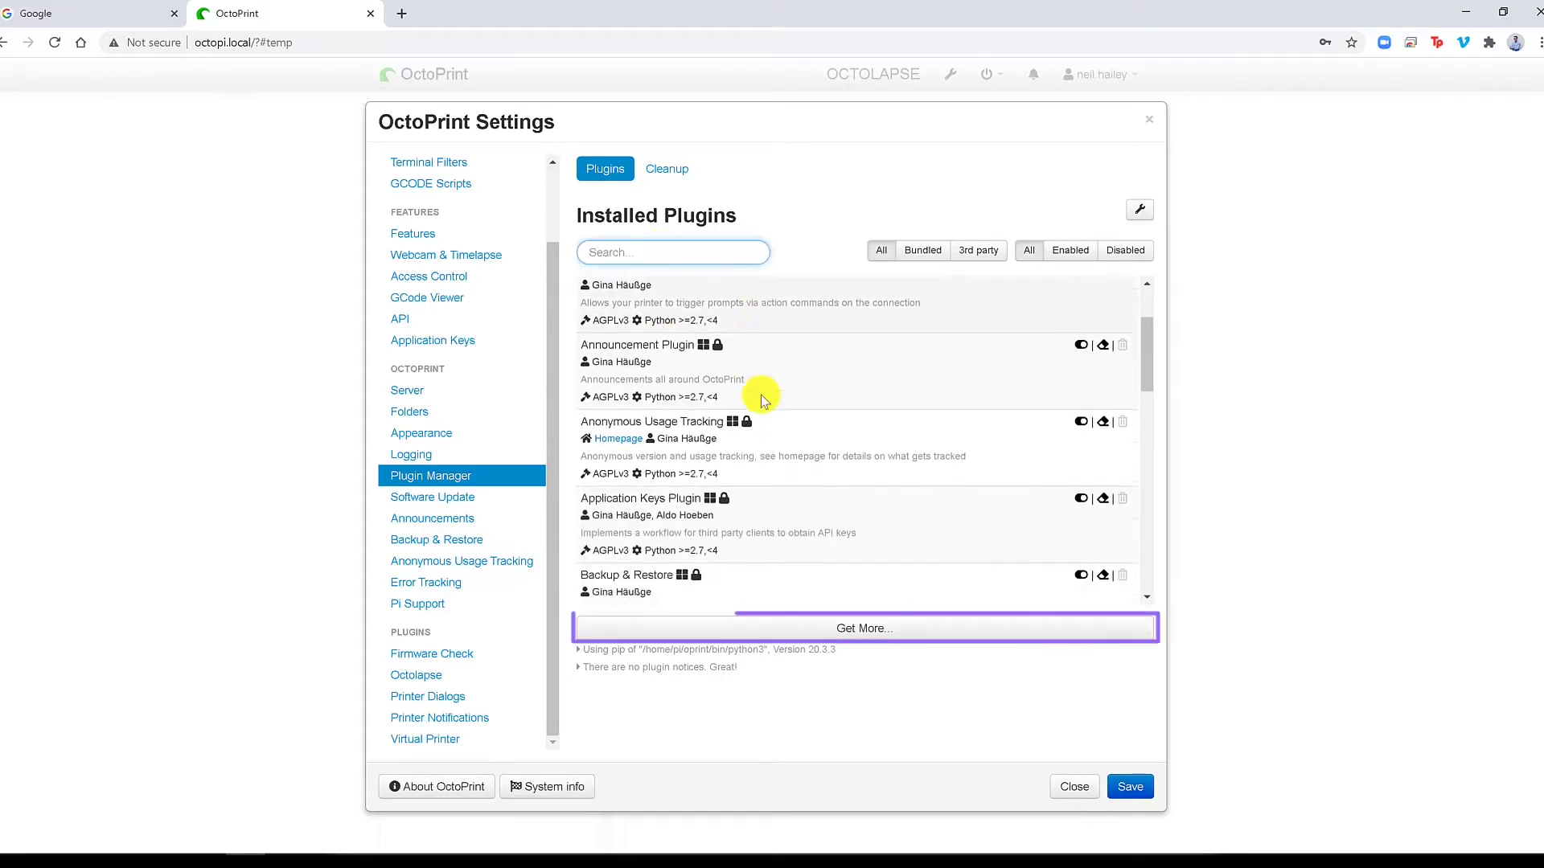
scroll(761, 394, down, 1)
Install 'Access Anywhere - The Spaghetti Detective' from the Plugin Repository.
click(890, 640)
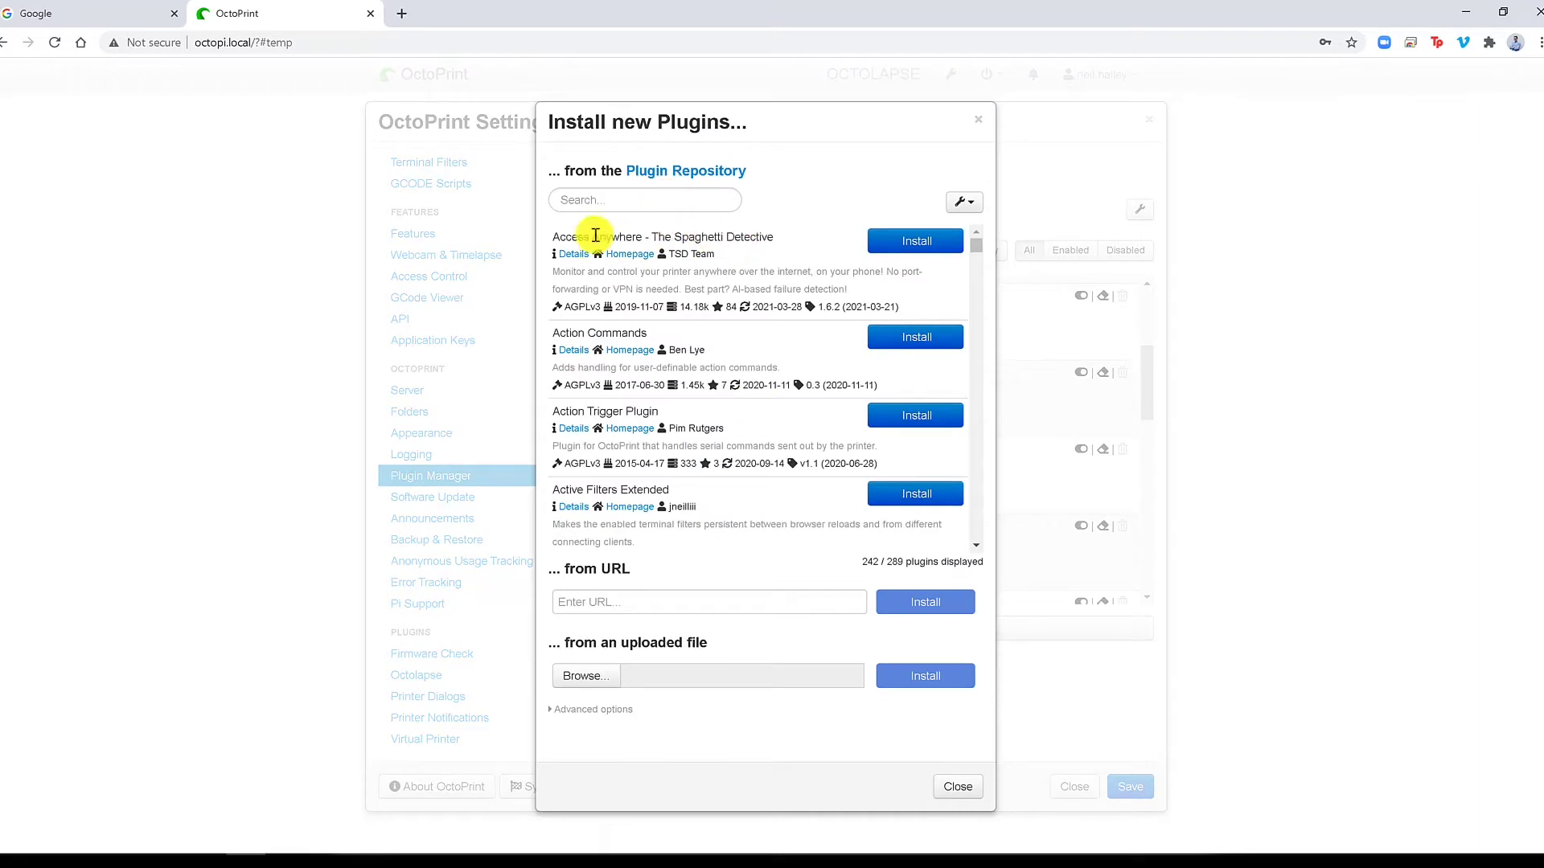
drag(554, 242, 796, 241)
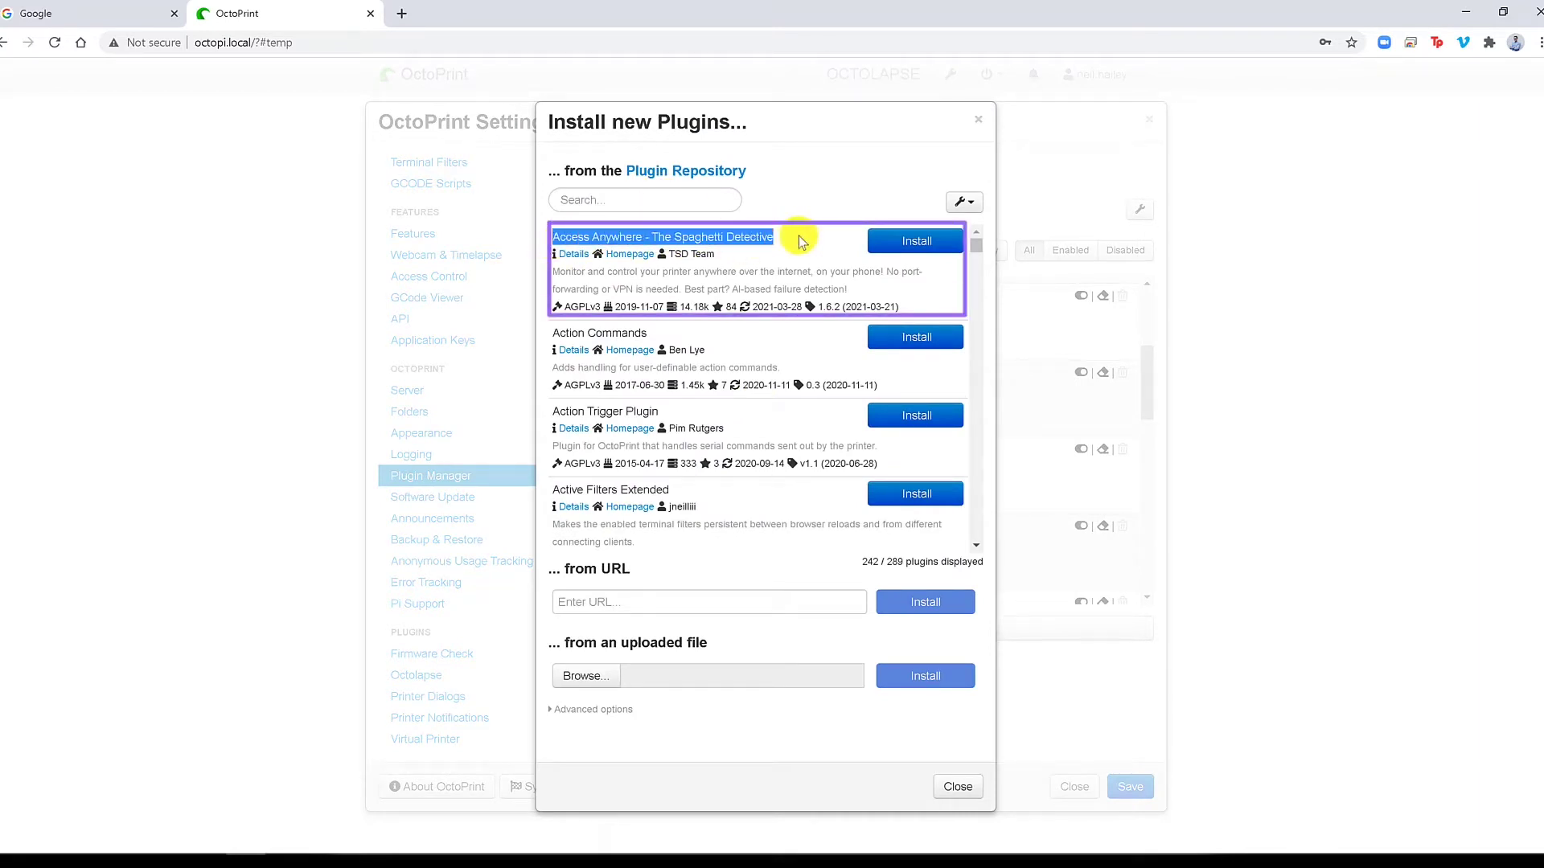
click(930, 248)
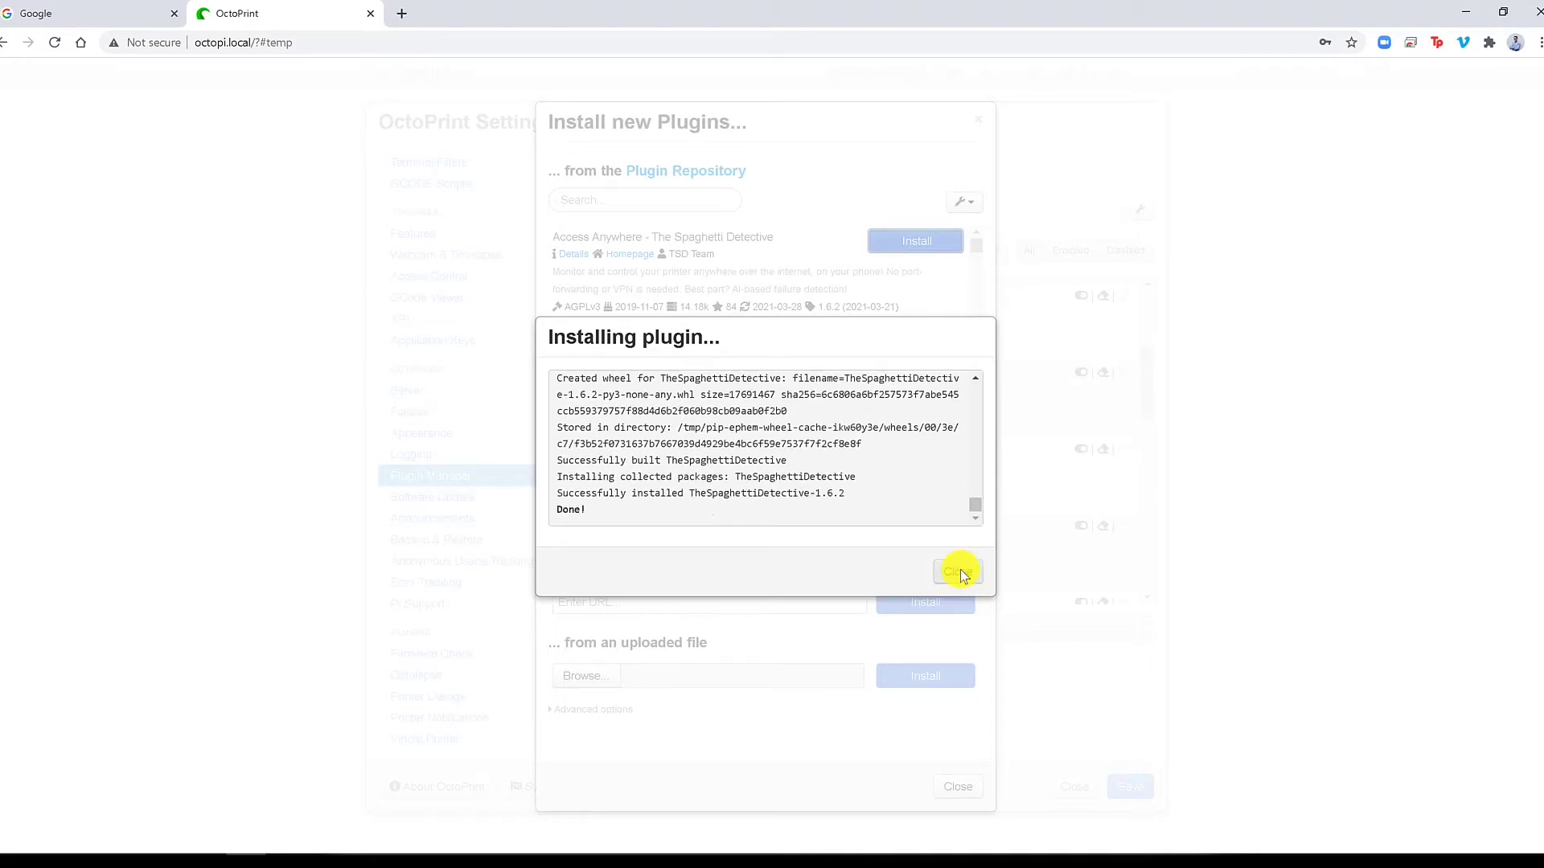
Close the install dialogs and confirm a restart of the OctoPrint server.
click(961, 574)
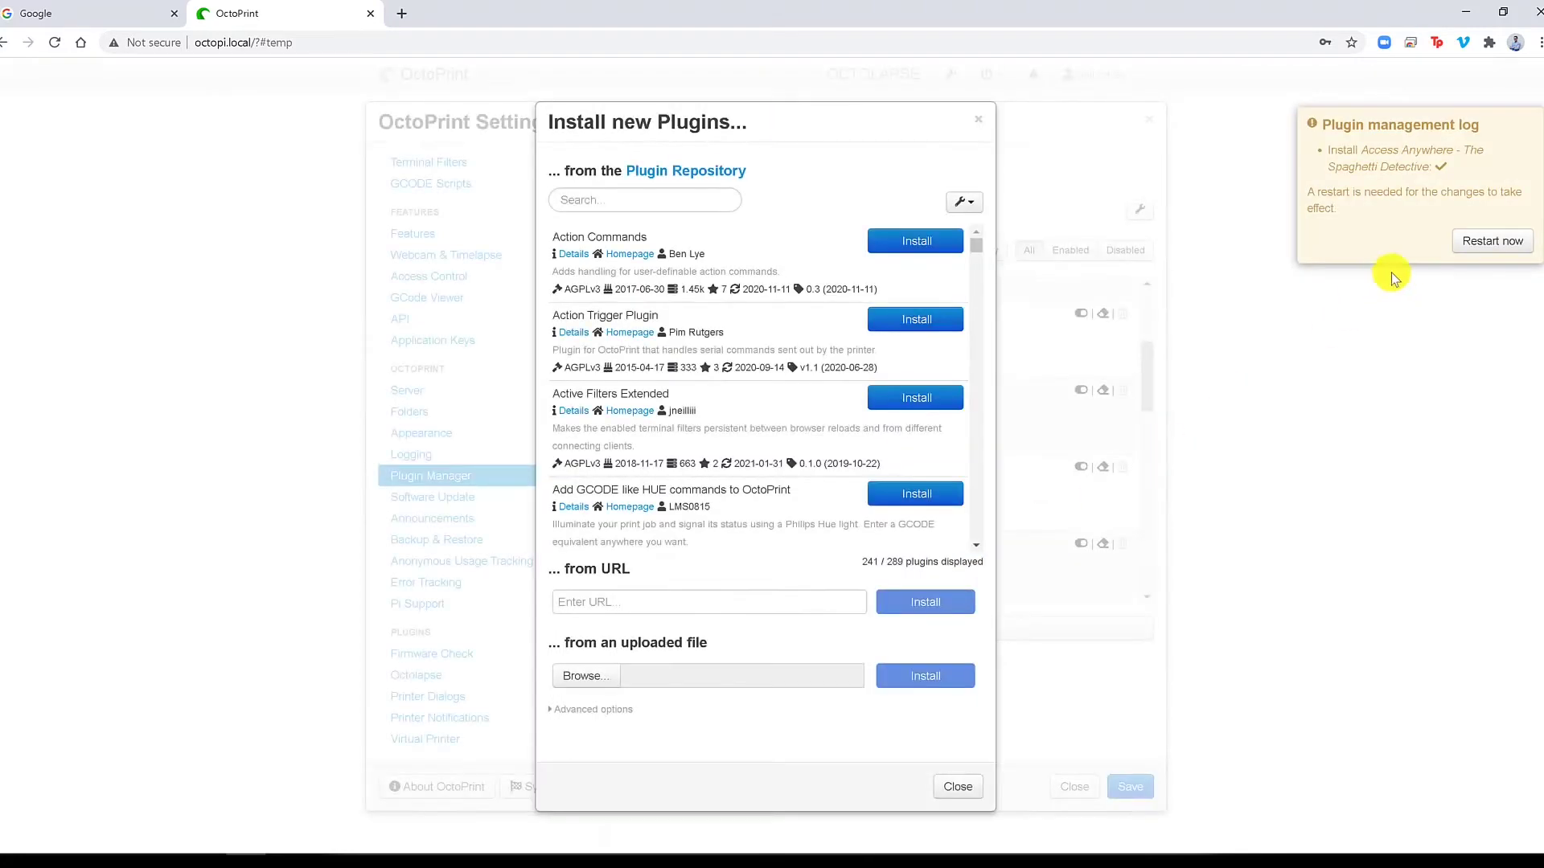
click(958, 788)
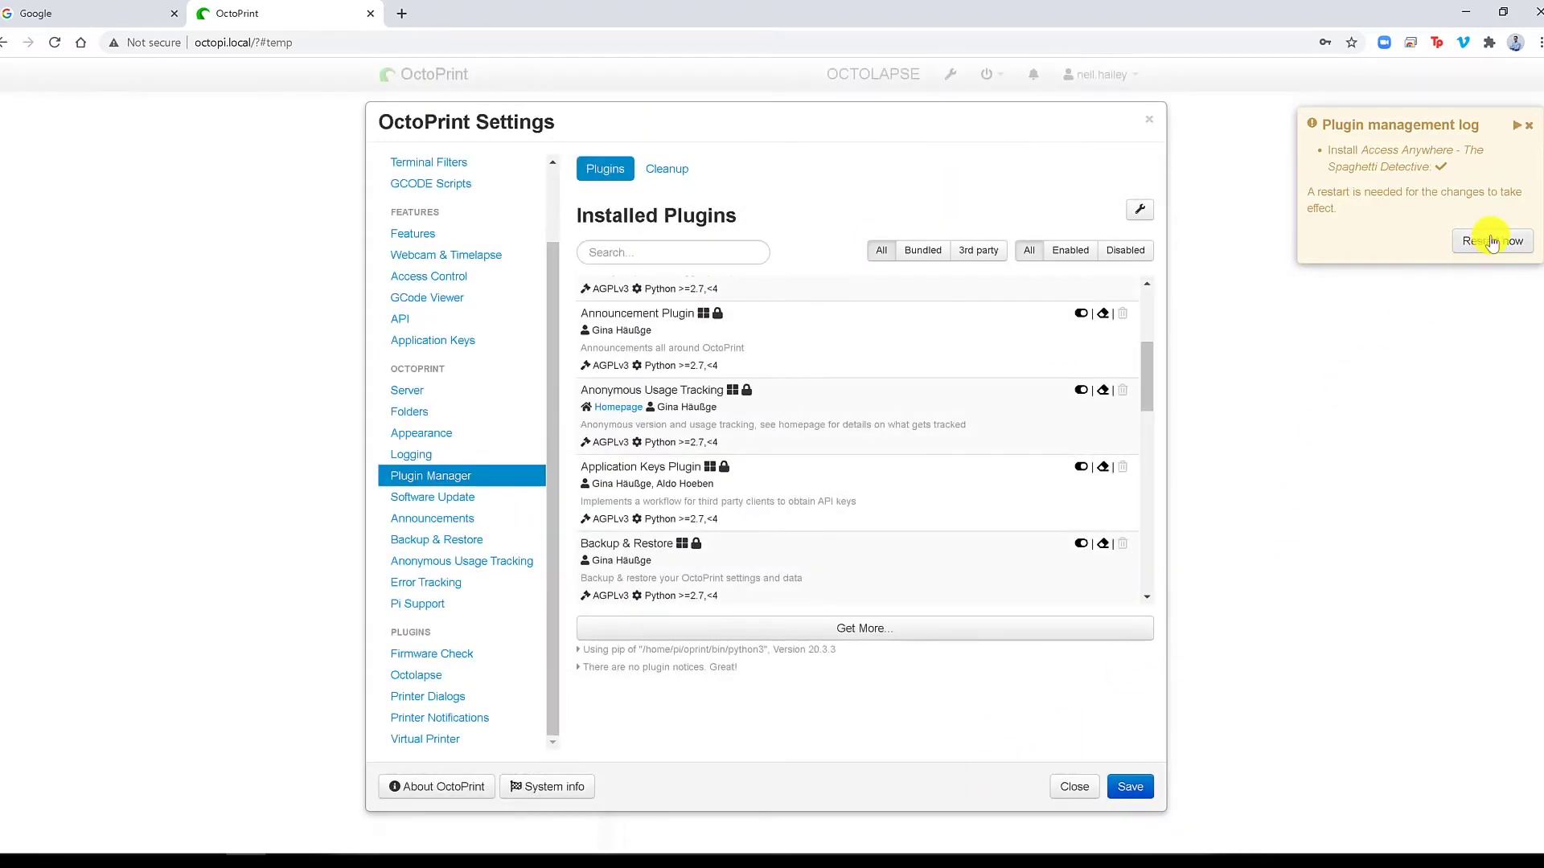
click(1492, 242)
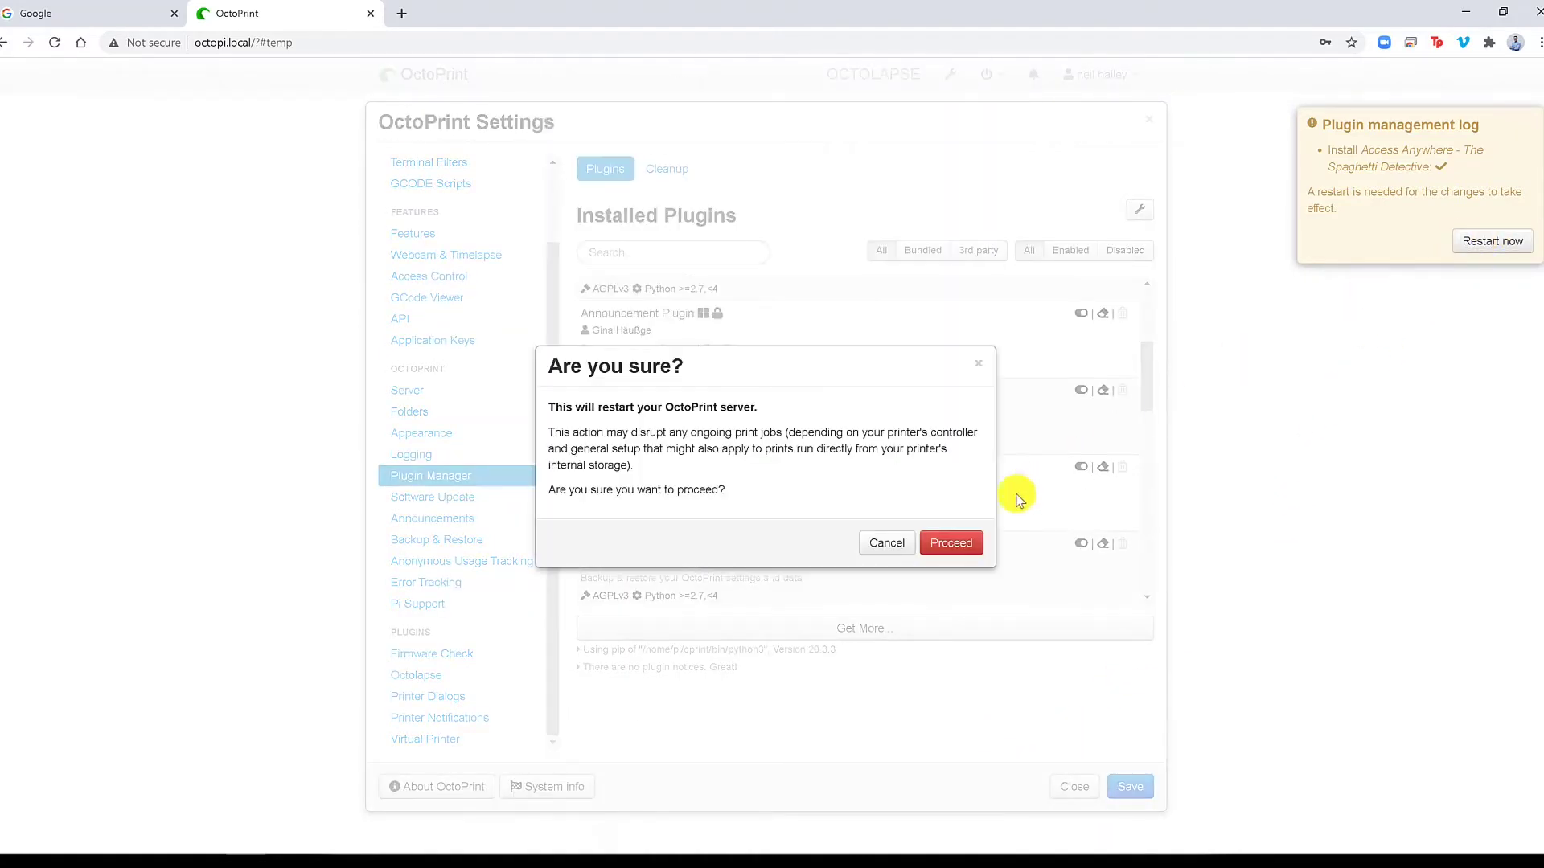
click(953, 546)
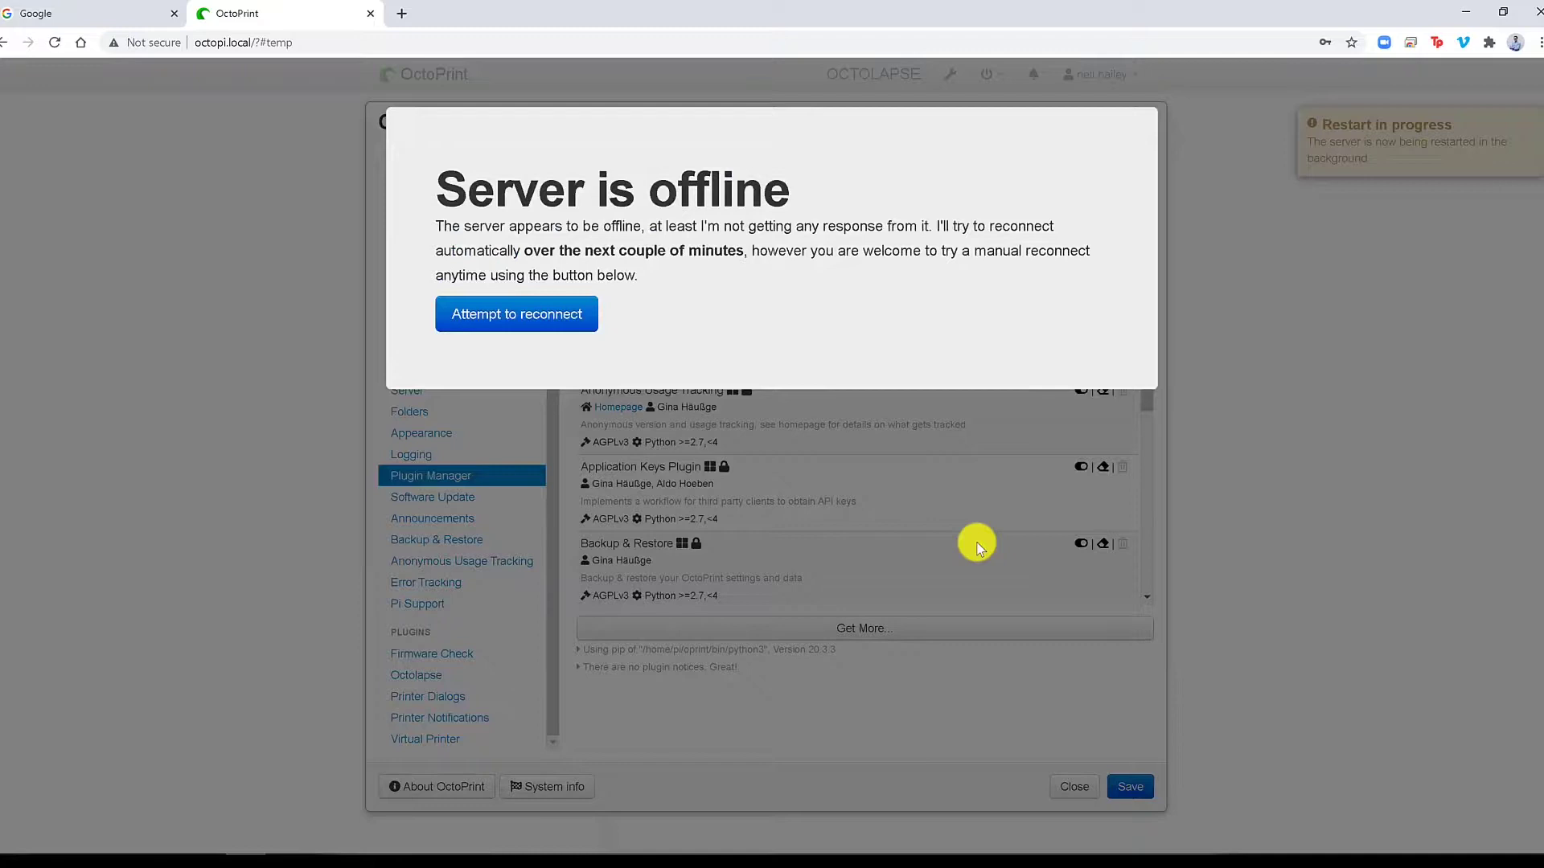
Reconnect to the restarted server and reload the OctoPrint interface.
click(534, 312)
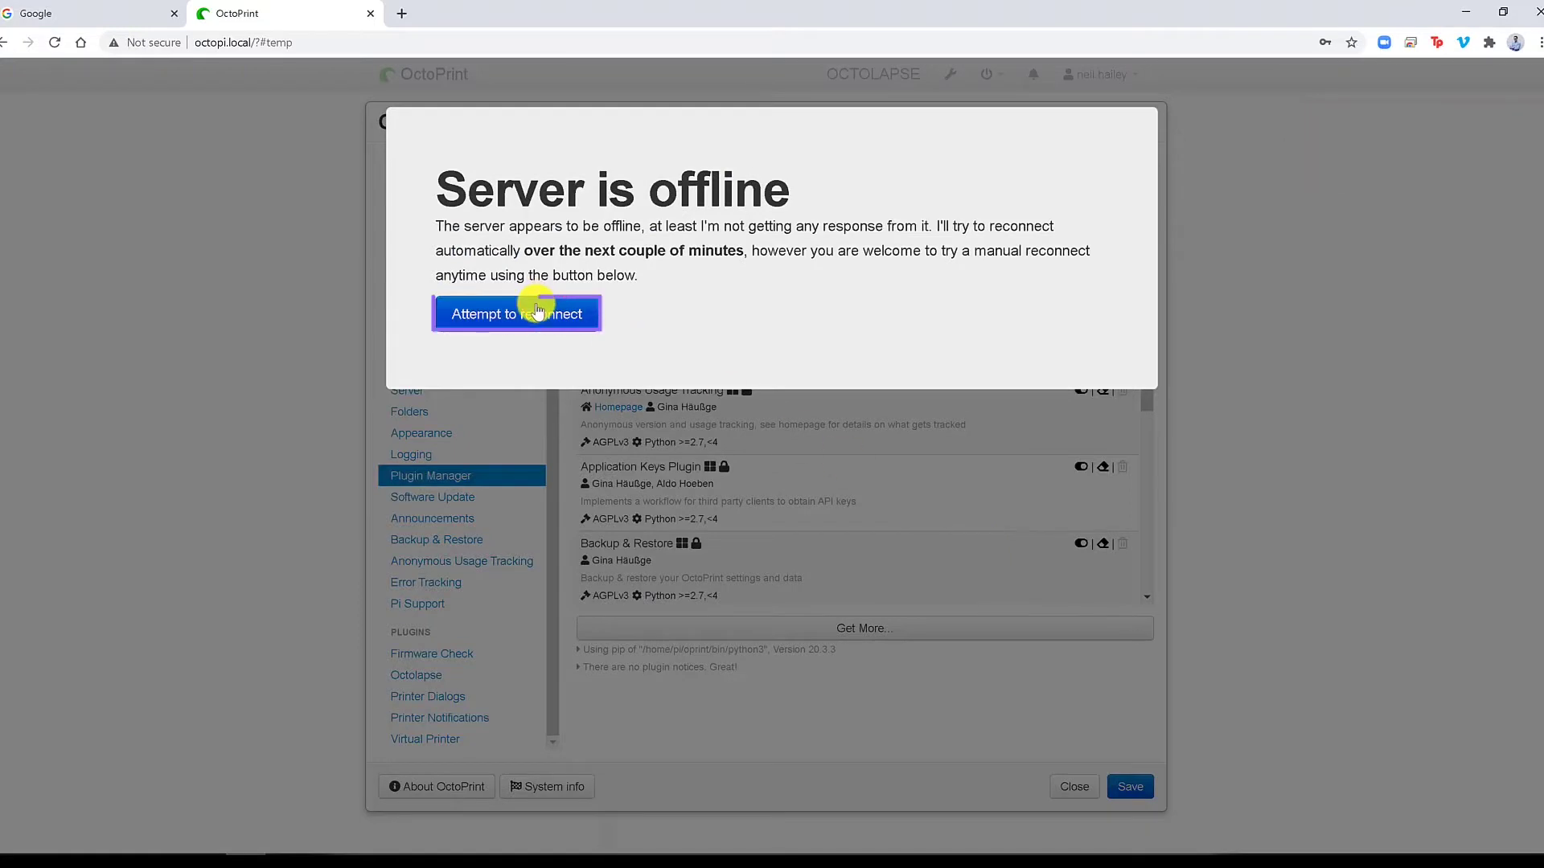
click(682, 317)
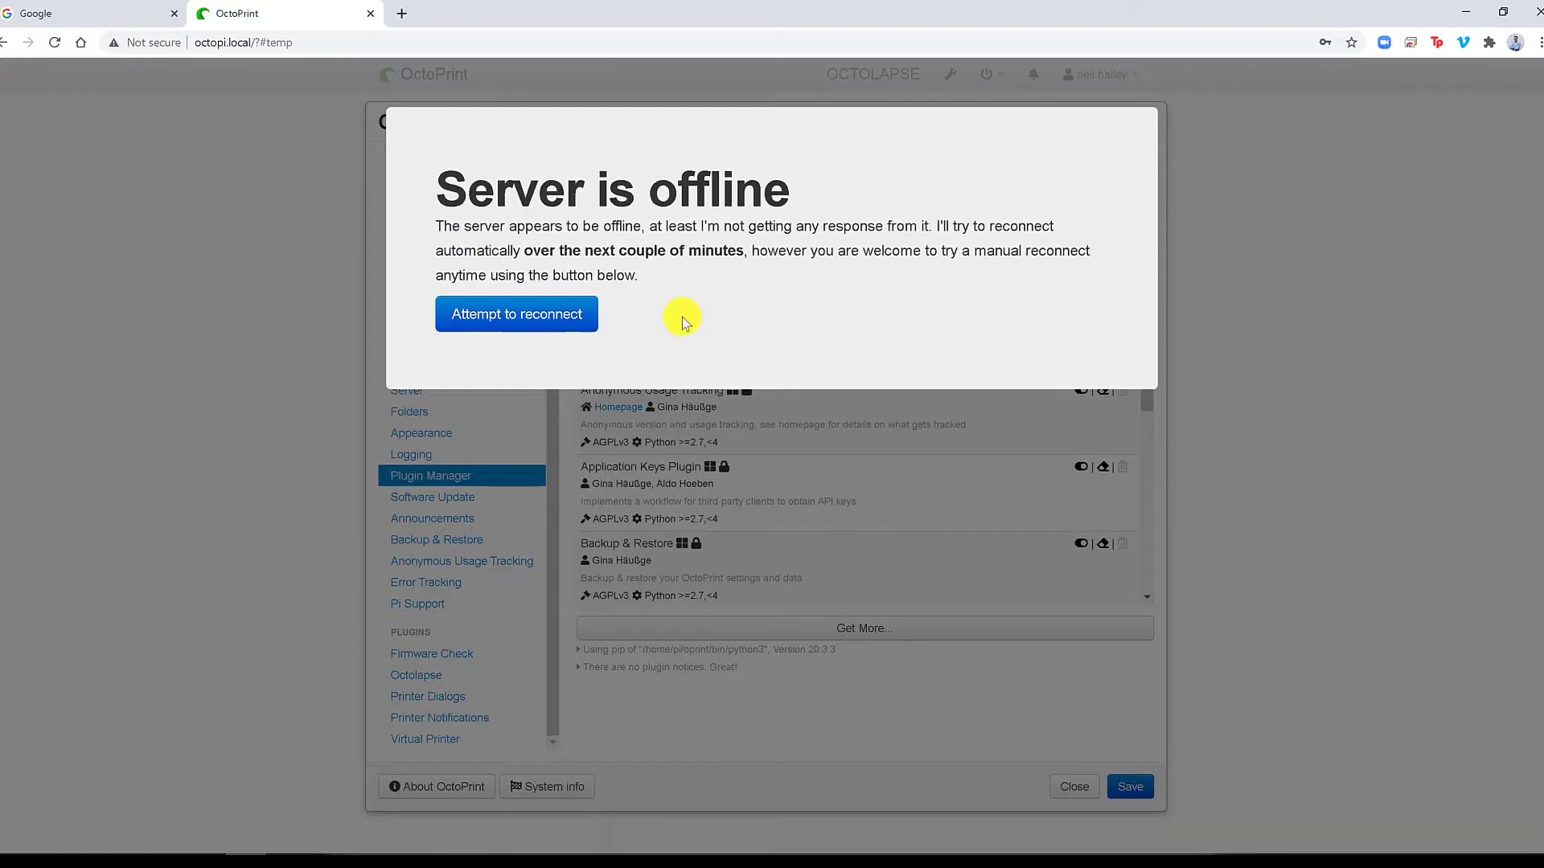
click(449, 311)
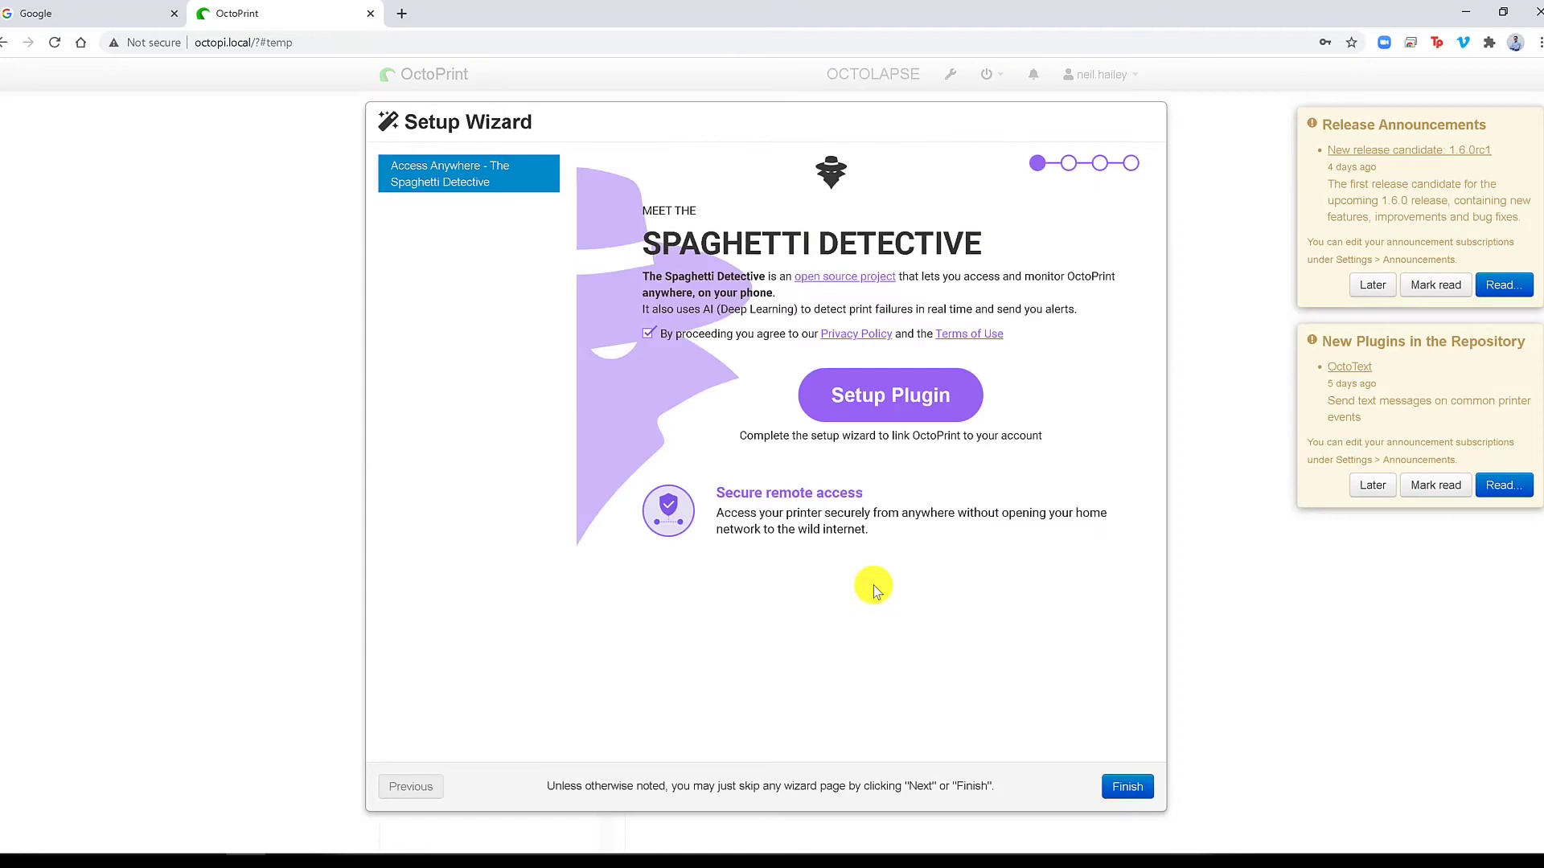
Dismiss both notices, start the Spaghetti Detective wizard, and choose Continue with Web Site.
click(1372, 285)
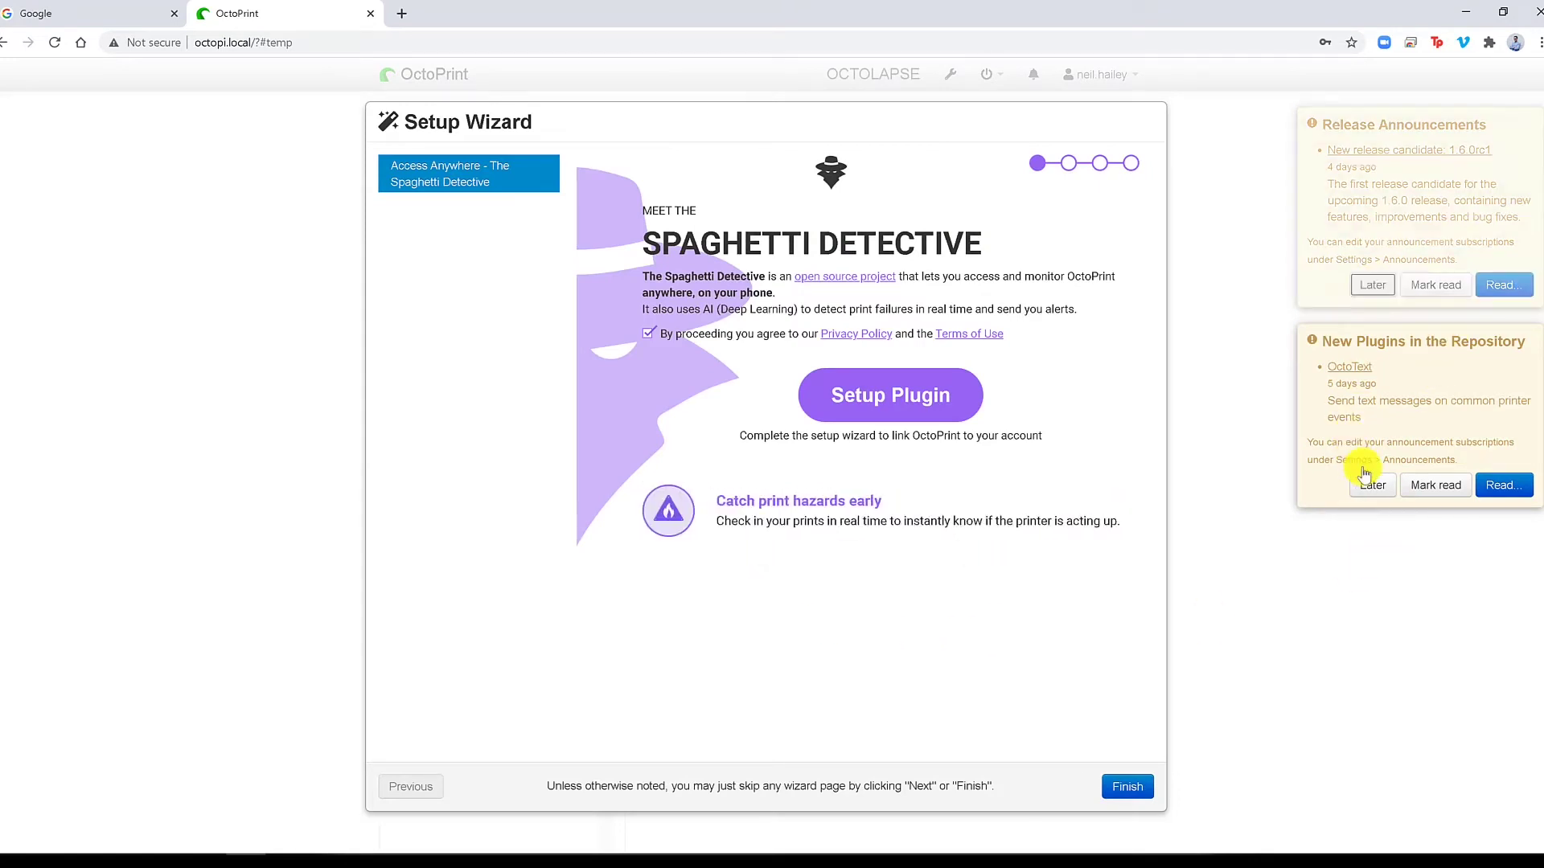
click(1372, 265)
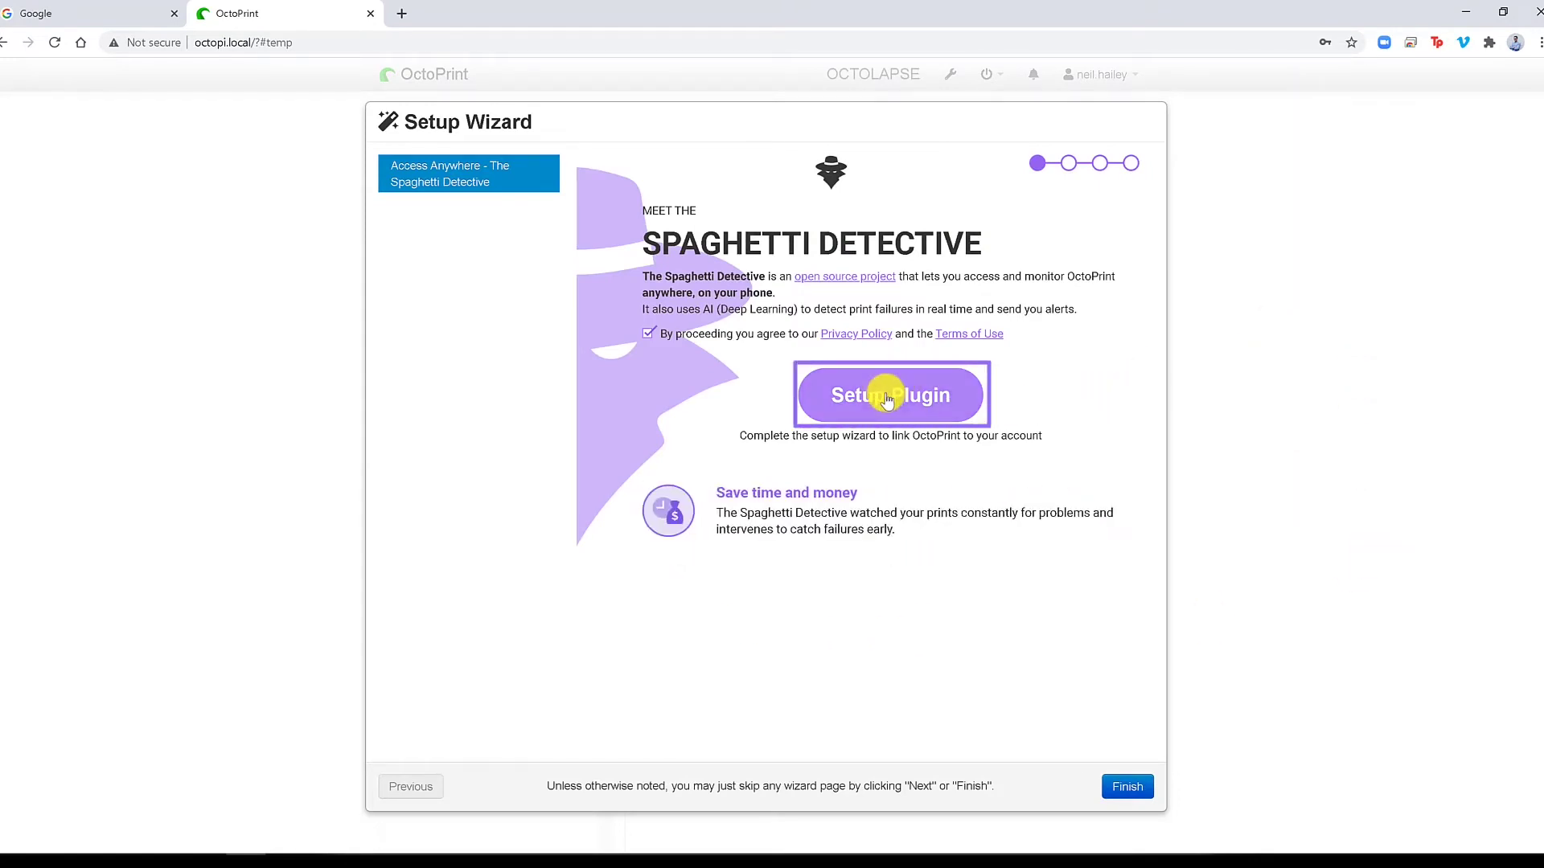
click(887, 395)
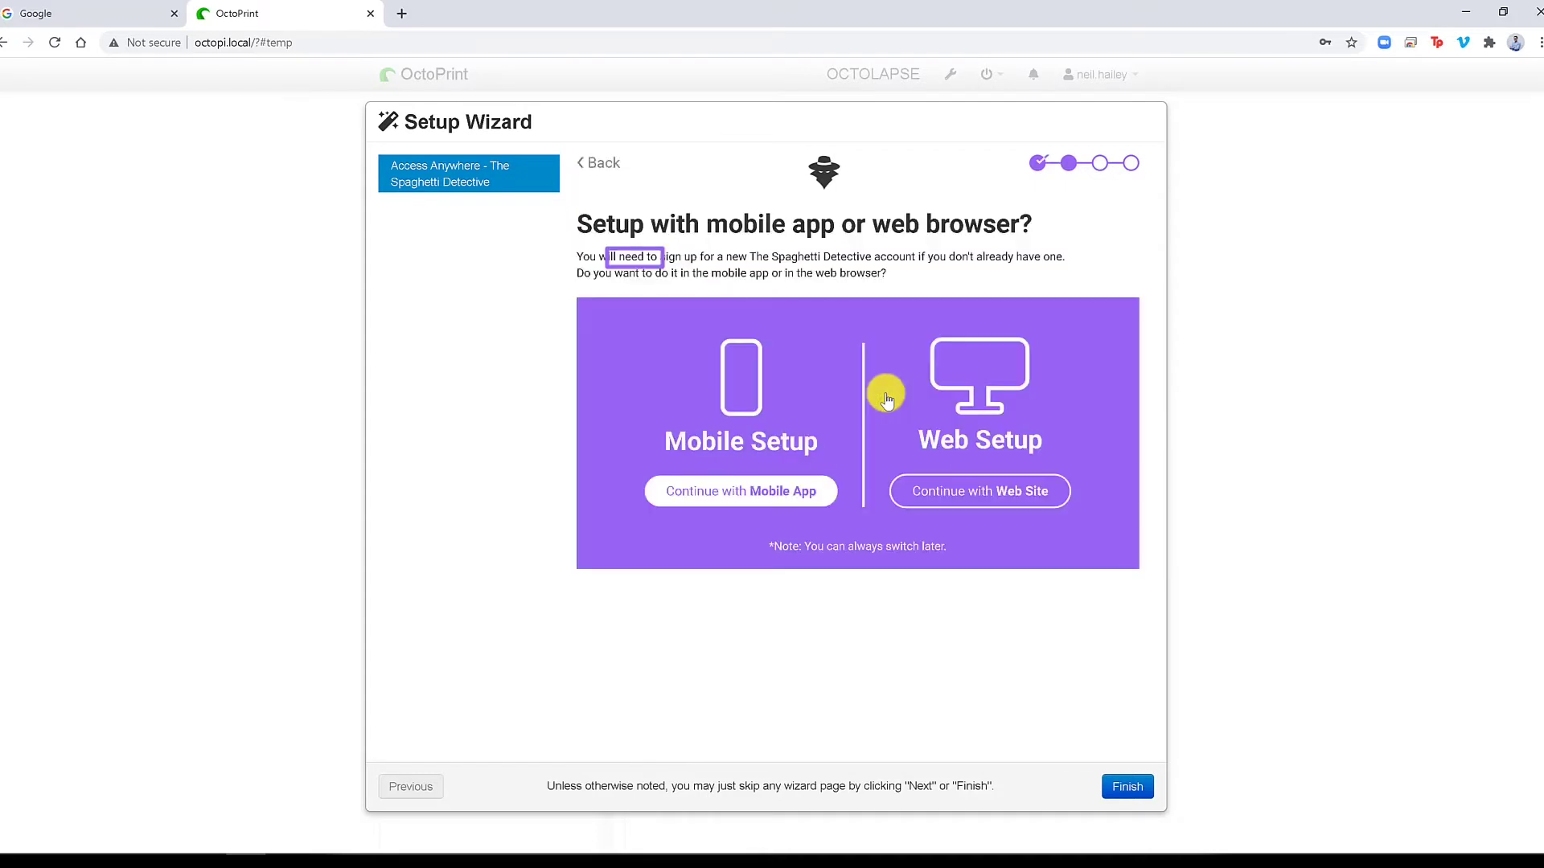
click(1001, 495)
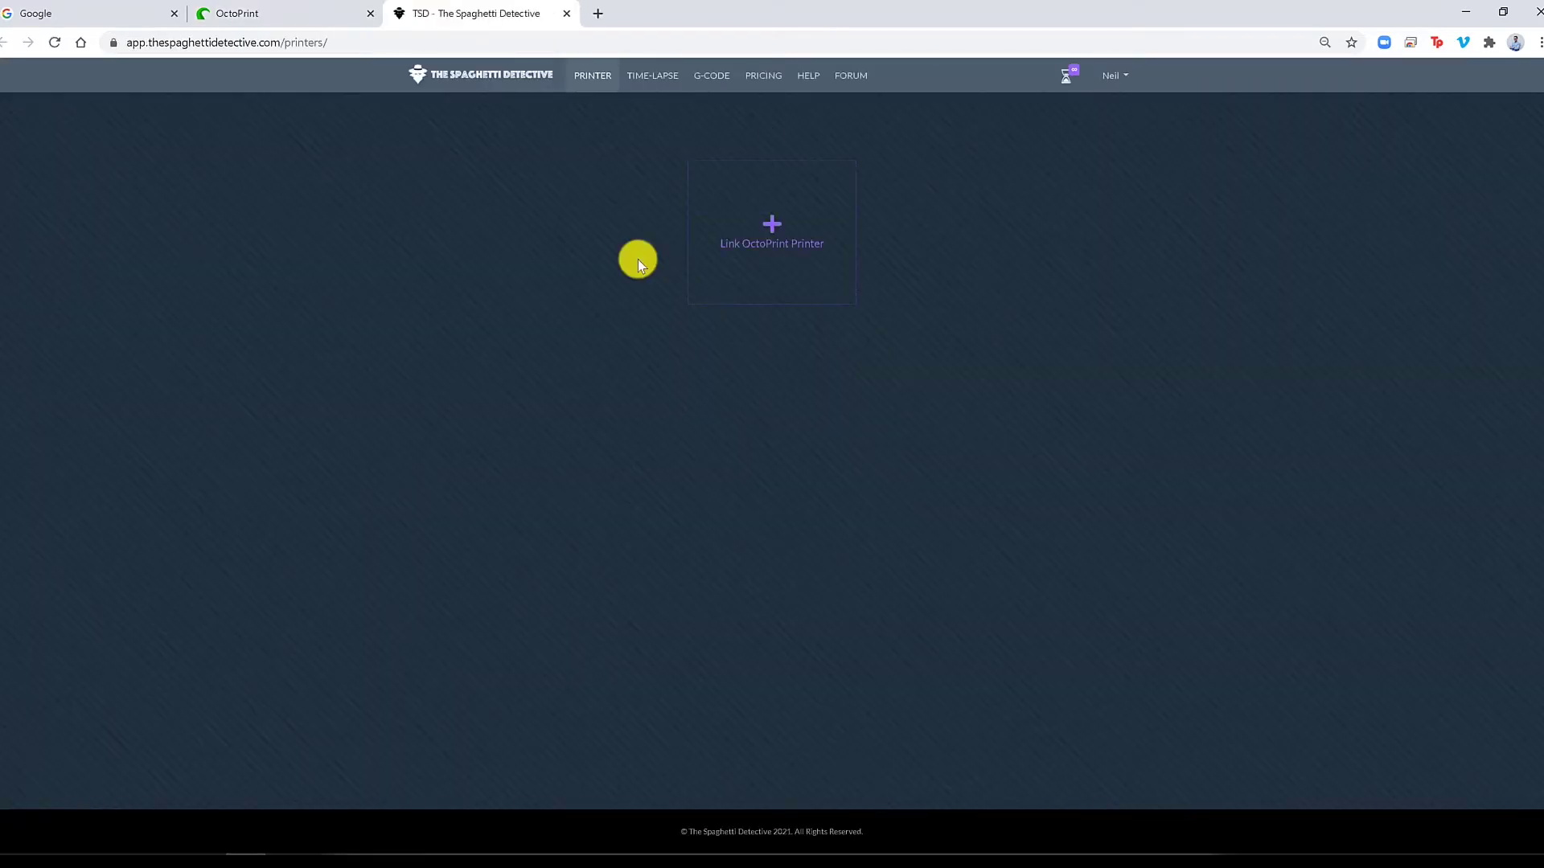
Start Link OctoPrint and link the OctoPrint found on the local network.
click(775, 234)
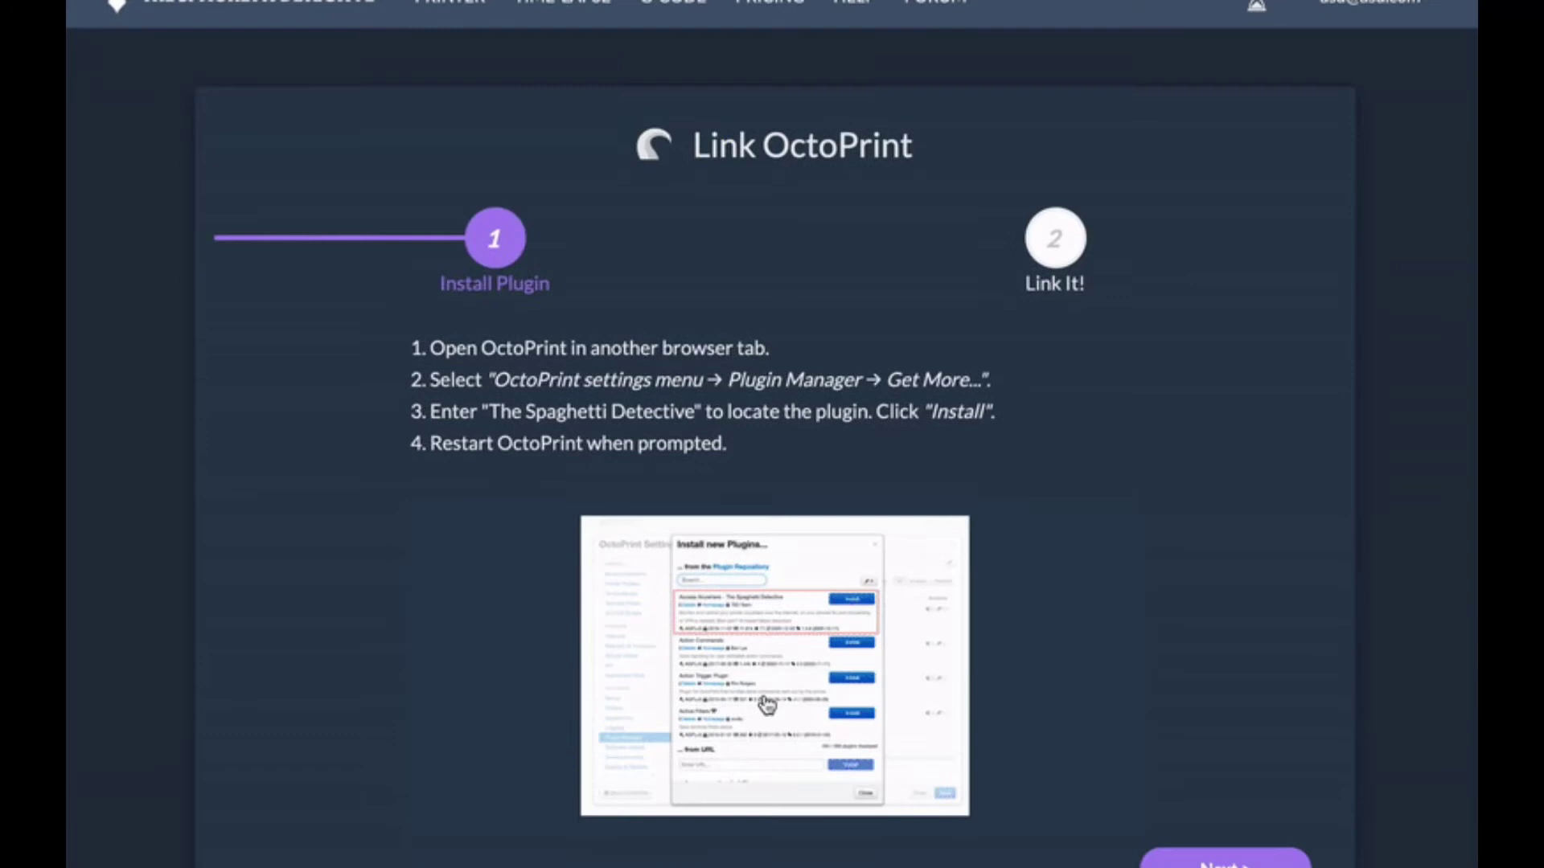
click(1218, 816)
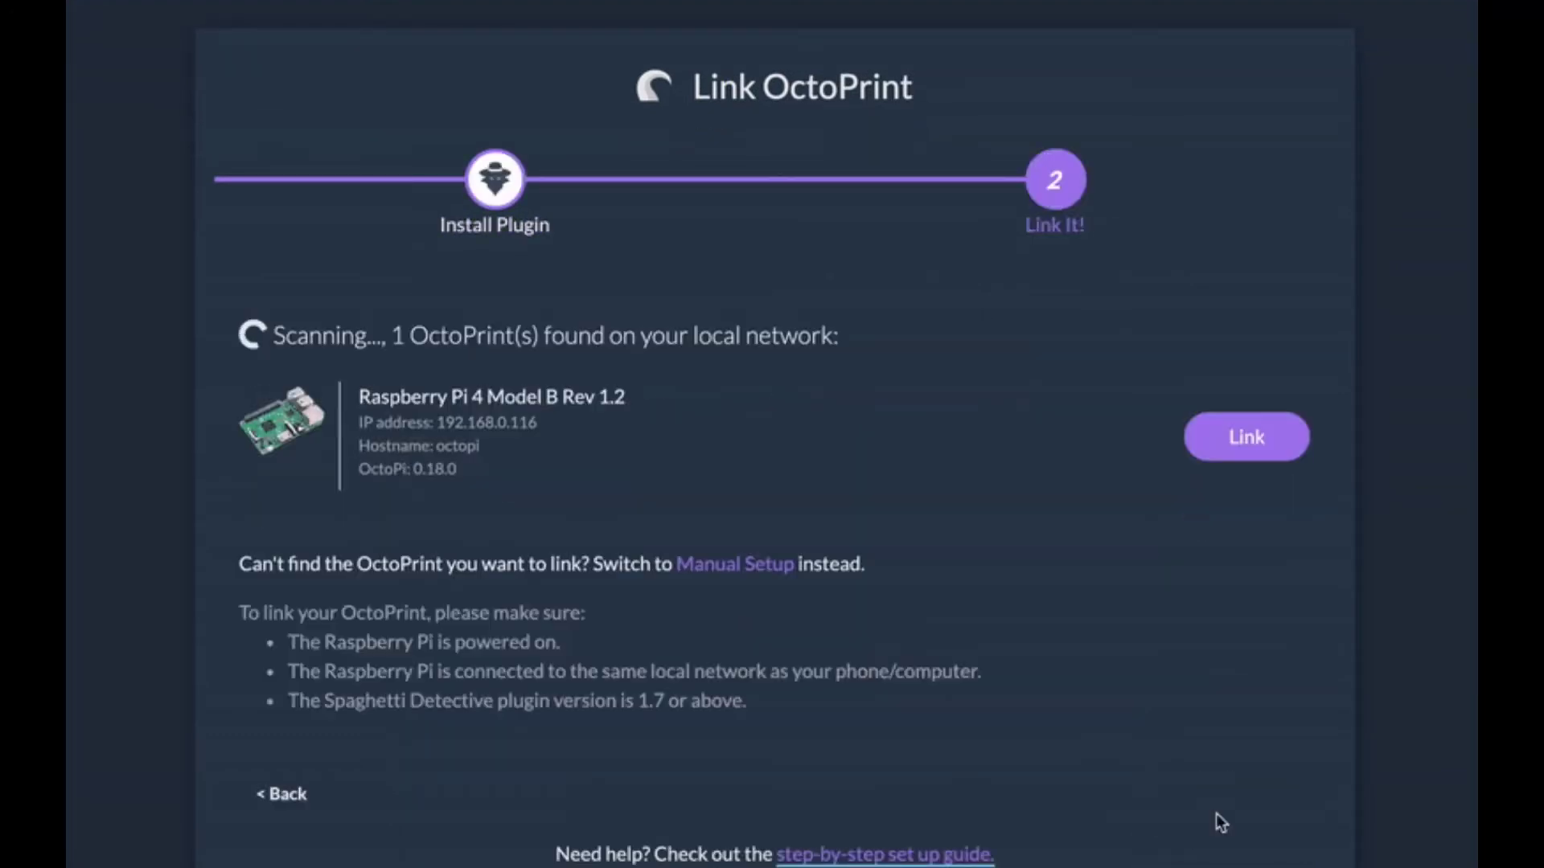
click(1245, 437)
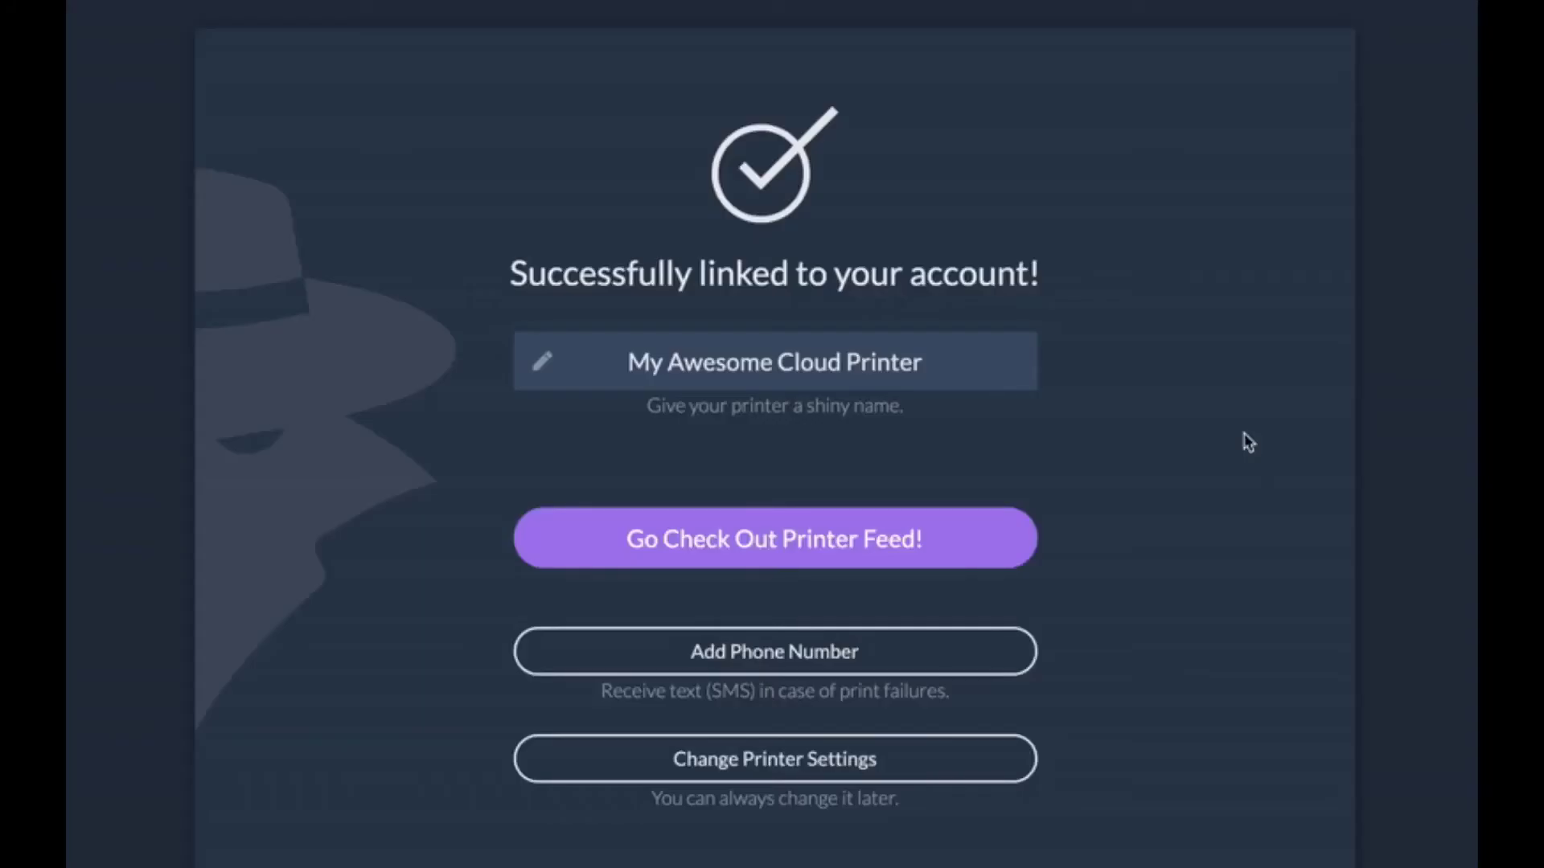
Start editing the linked printer's name, erasing part of the default name.
click(954, 364)
key(BackSpace)
key(BackSpace)
key(BackSpace)
key(BackSpace)
key(BackSpace)
key(BackSpace)
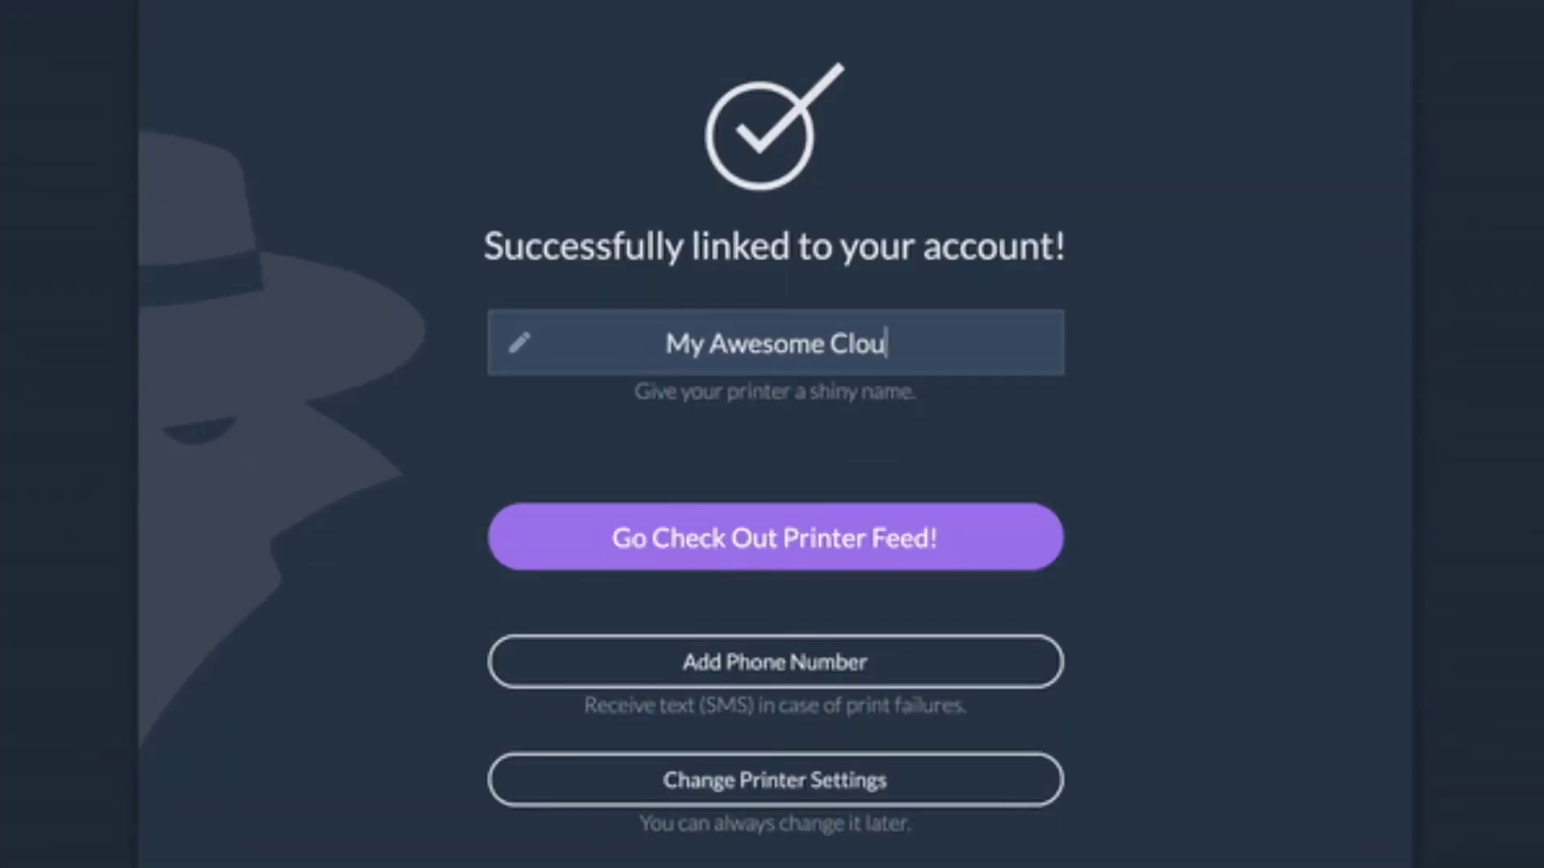
key(BackSpace)
key(BackSpace)
key(BackSpace)
text(Ender 3)
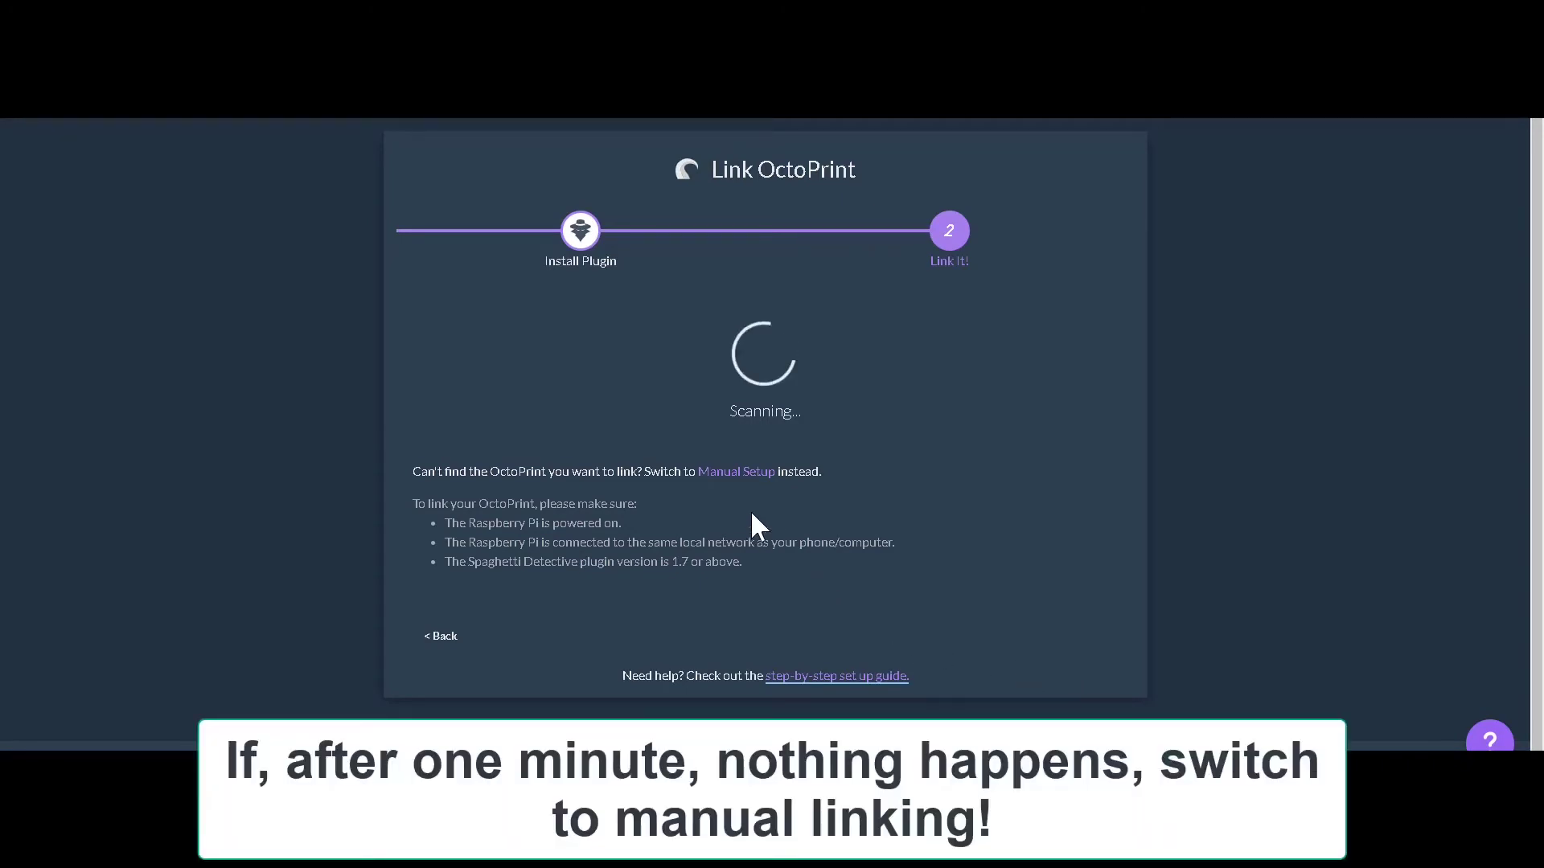
Switch to Manual Setup and advance to the Enter Code step.
click(731, 471)
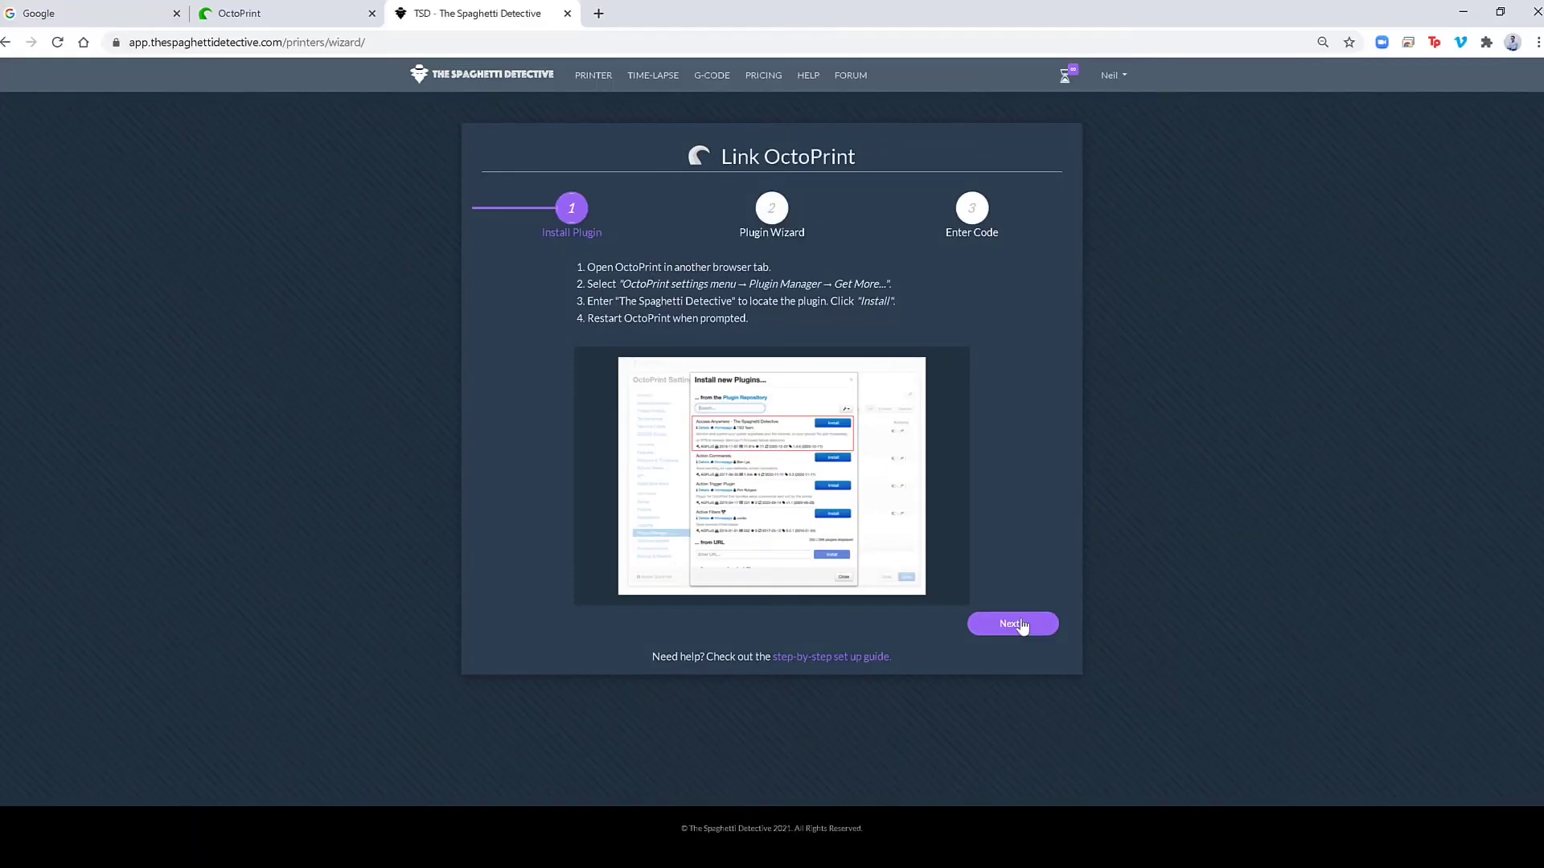
click(1022, 627)
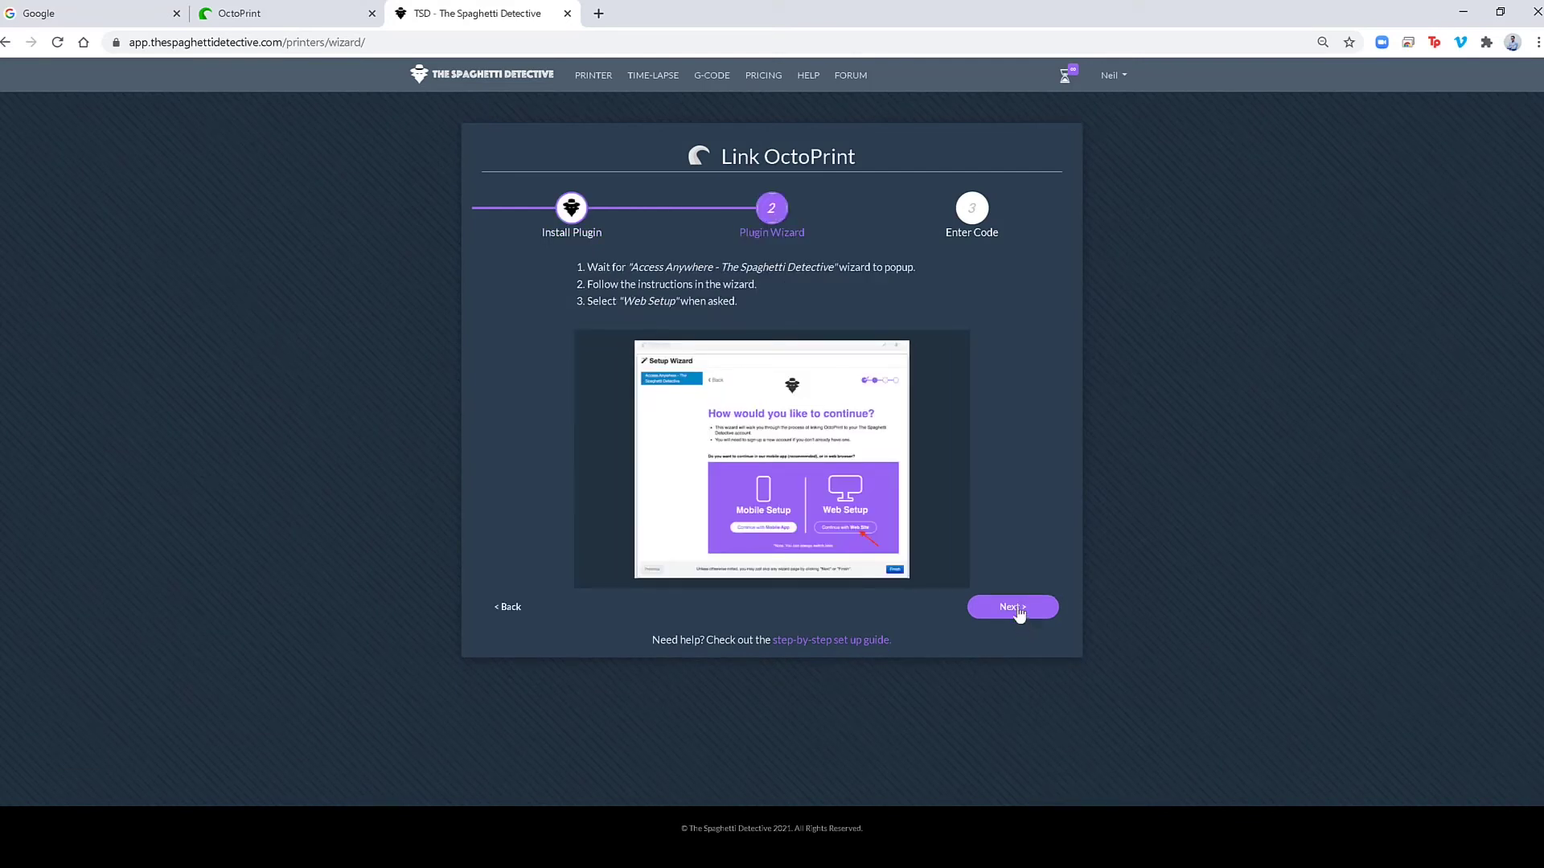
click(1019, 612)
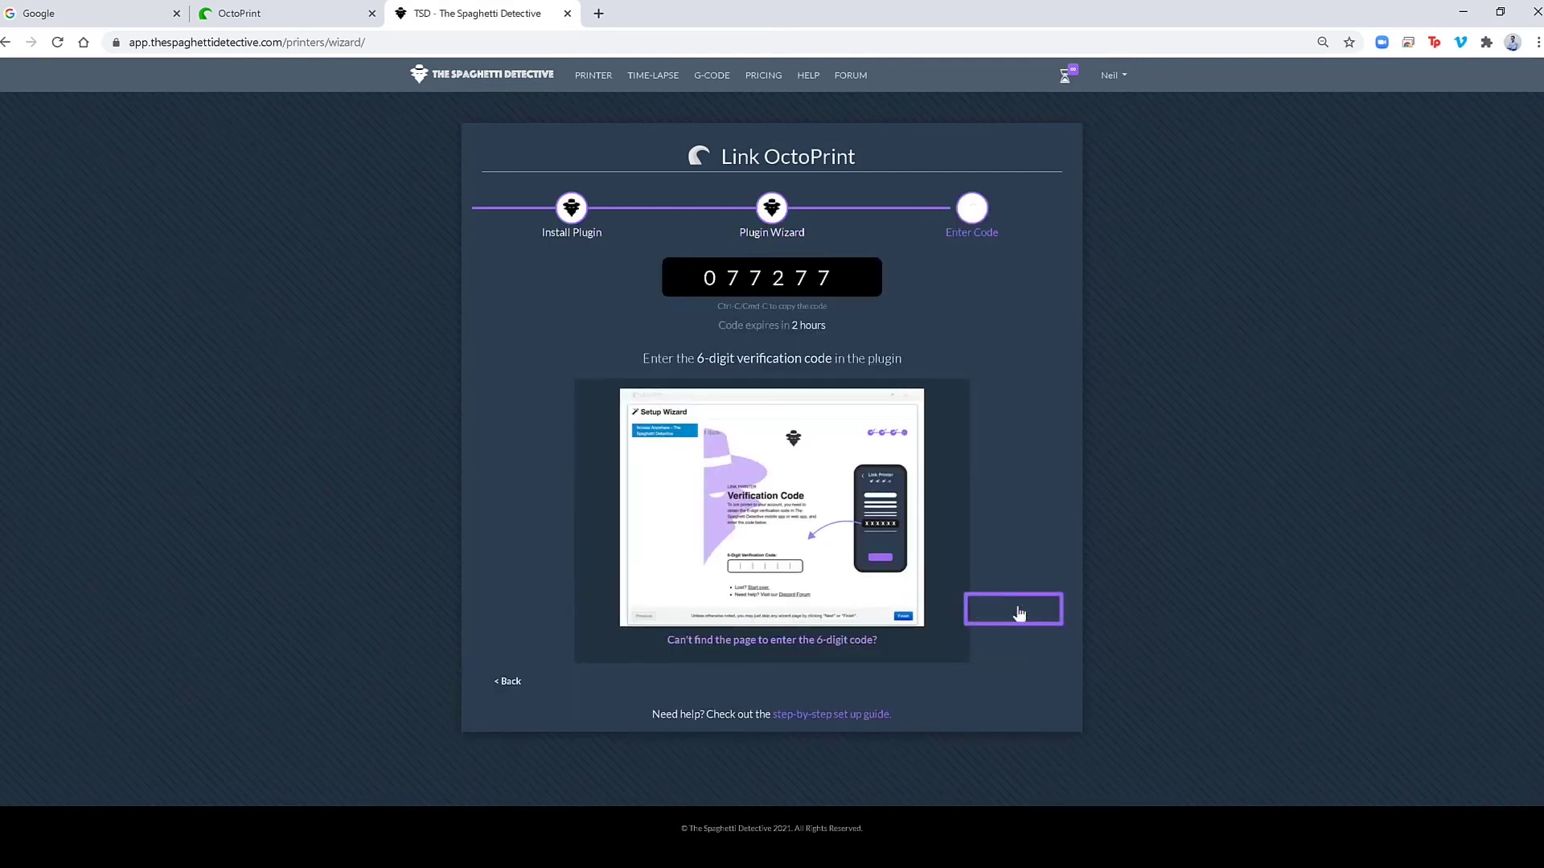
double_click(800, 282)
right_click(828, 277)
click(870, 295)
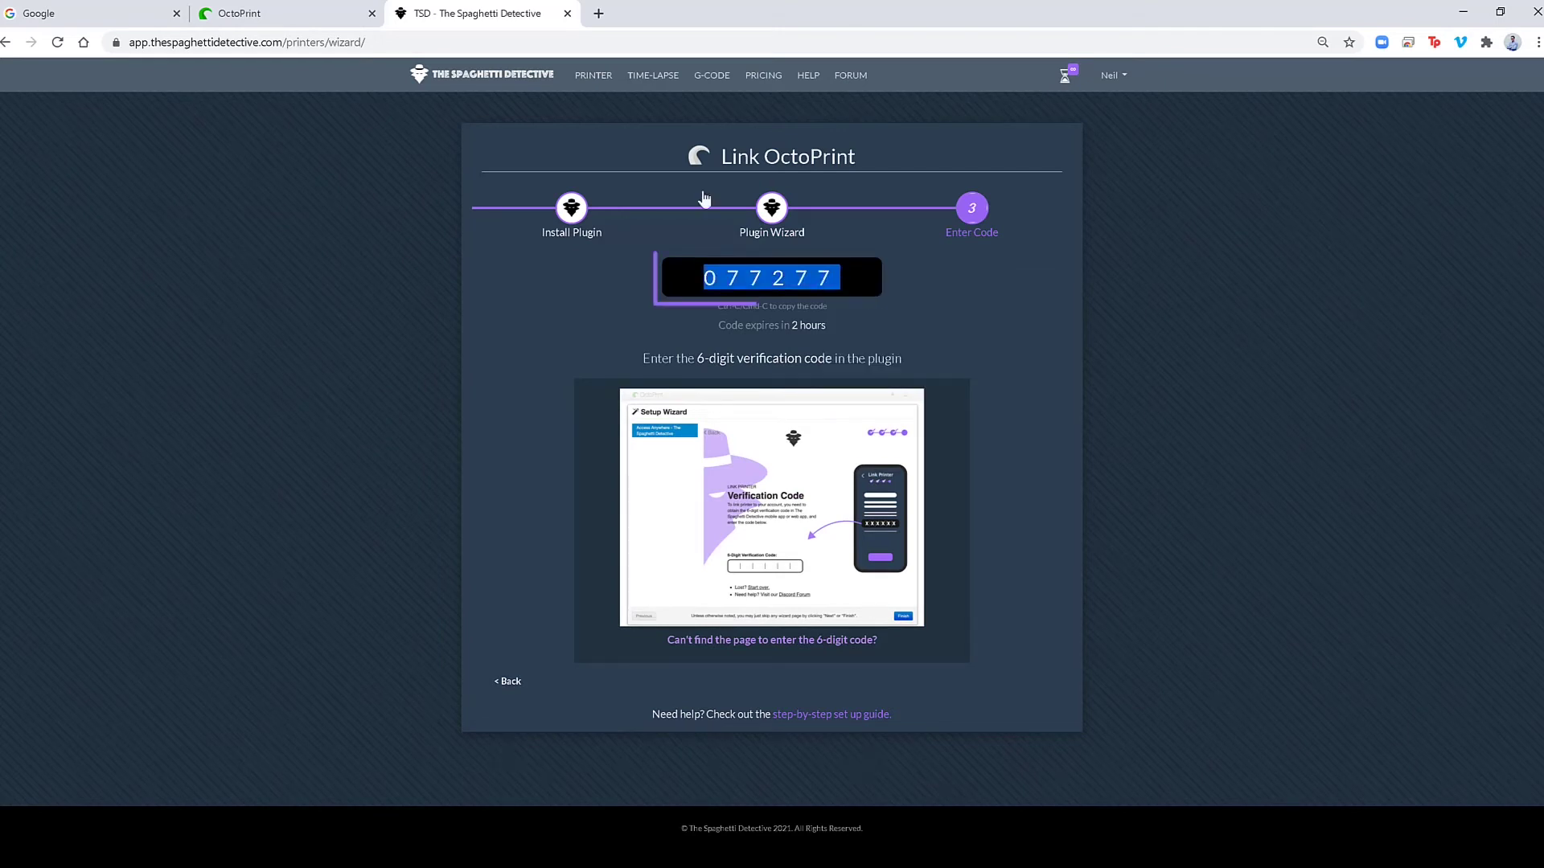
Paste the verification code into OctoPrint's 6-digit field to link the plugin.
click(260, 12)
right_click(666, 407)
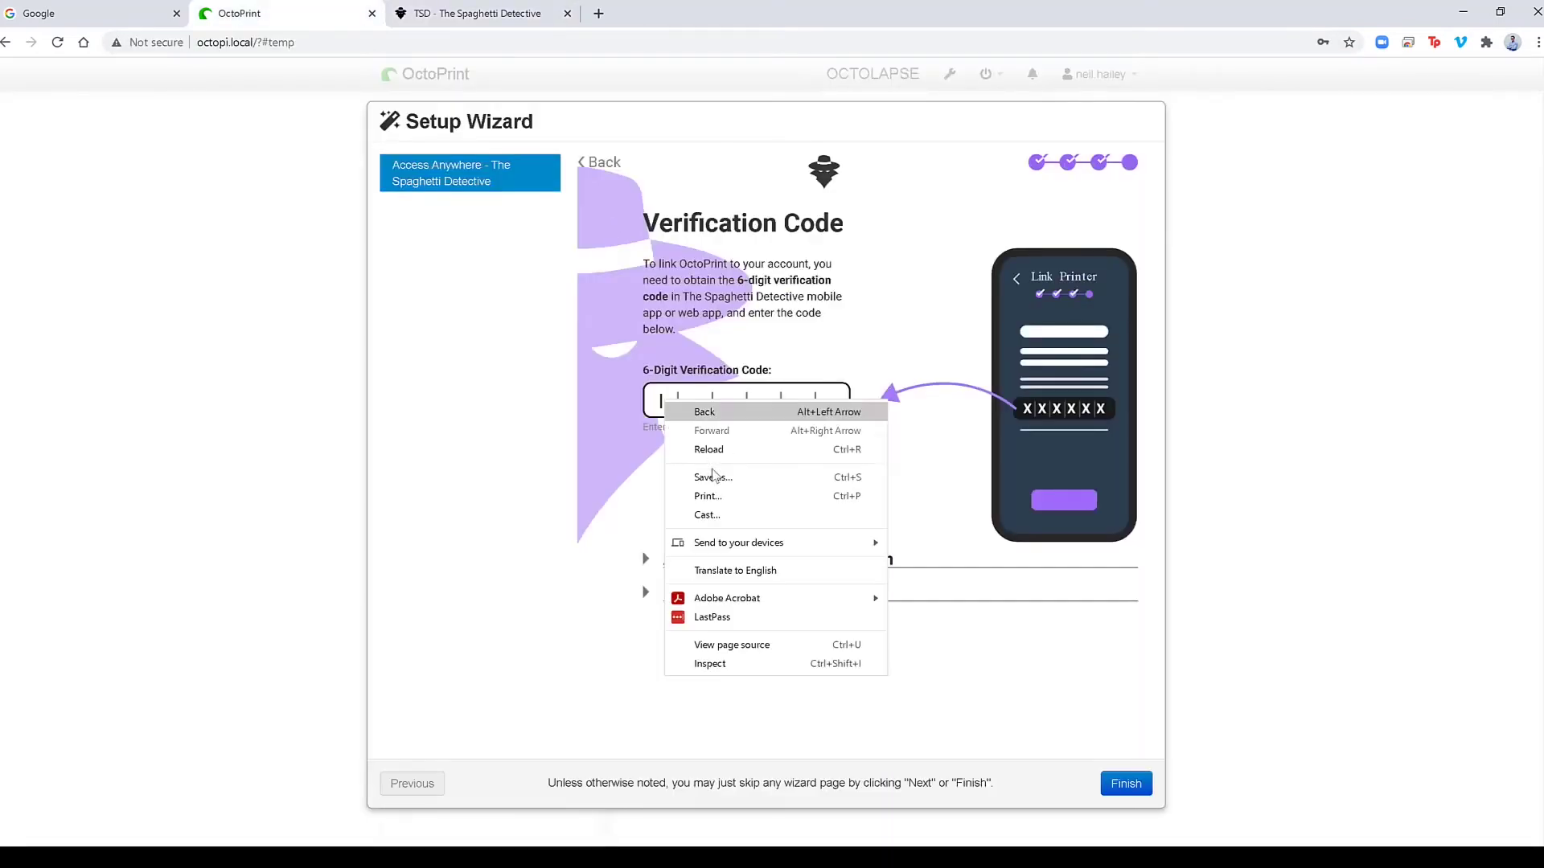
key(Escape)
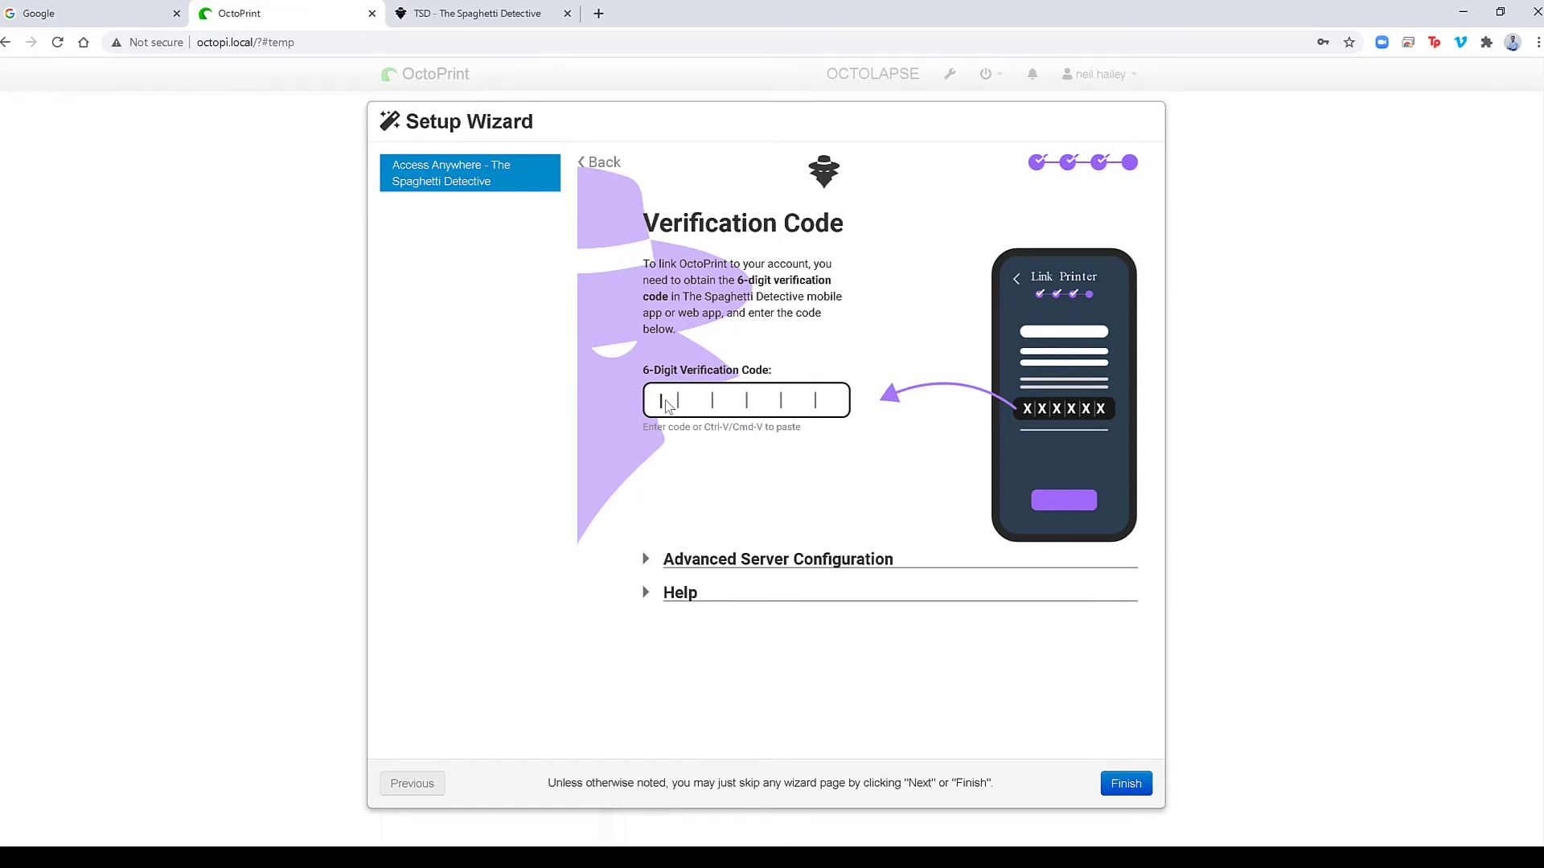
key(ctrl+v)
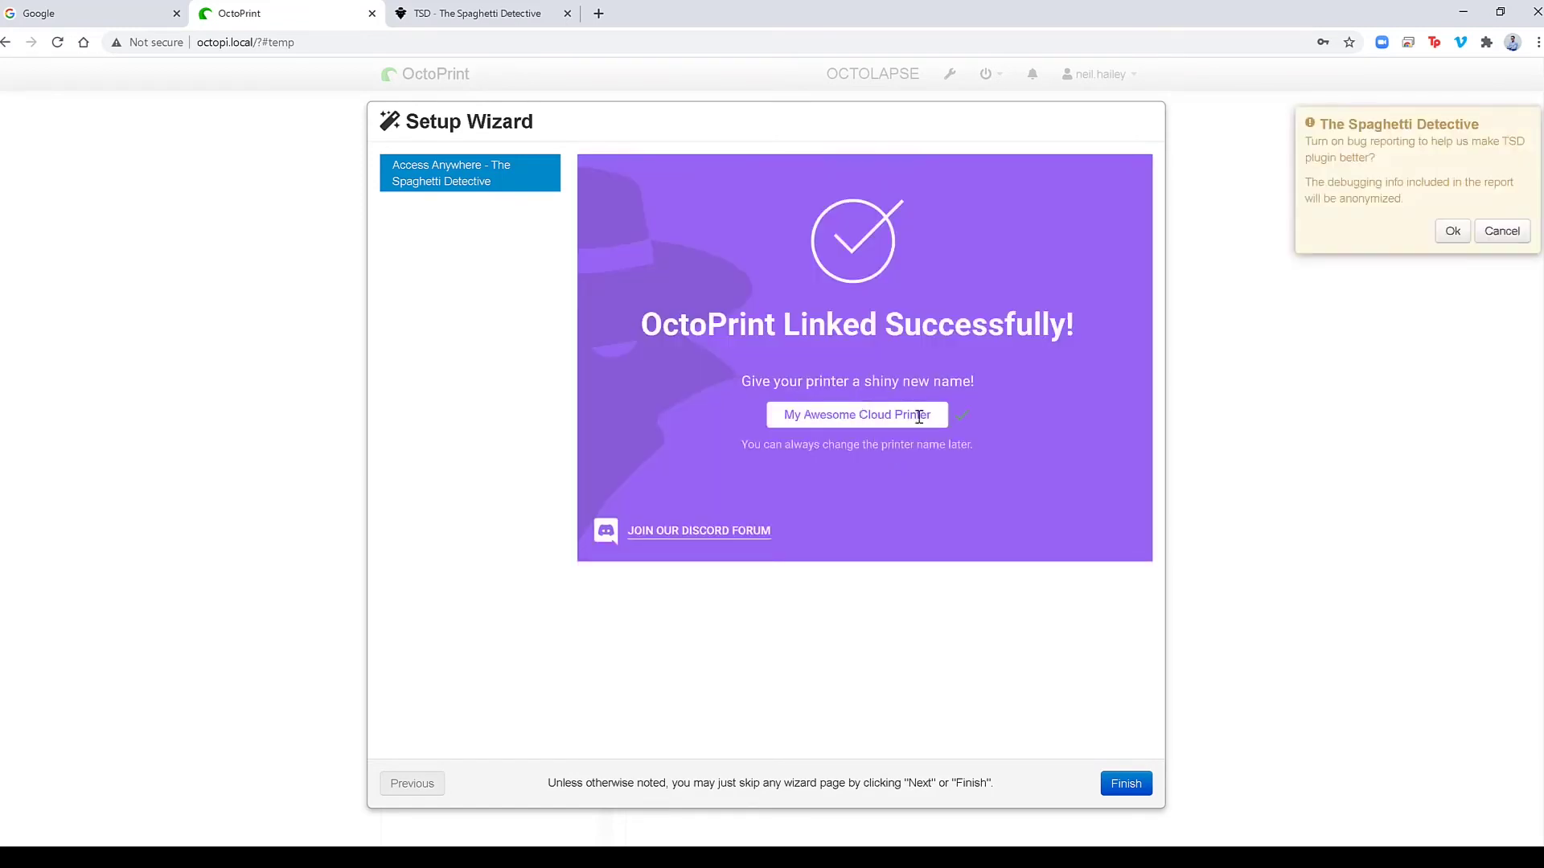
Rename the printer to Ender 3 Pro, answer the bug-reporting prompt, and finish the wizard.
triple_click(922, 414)
text(Ender)
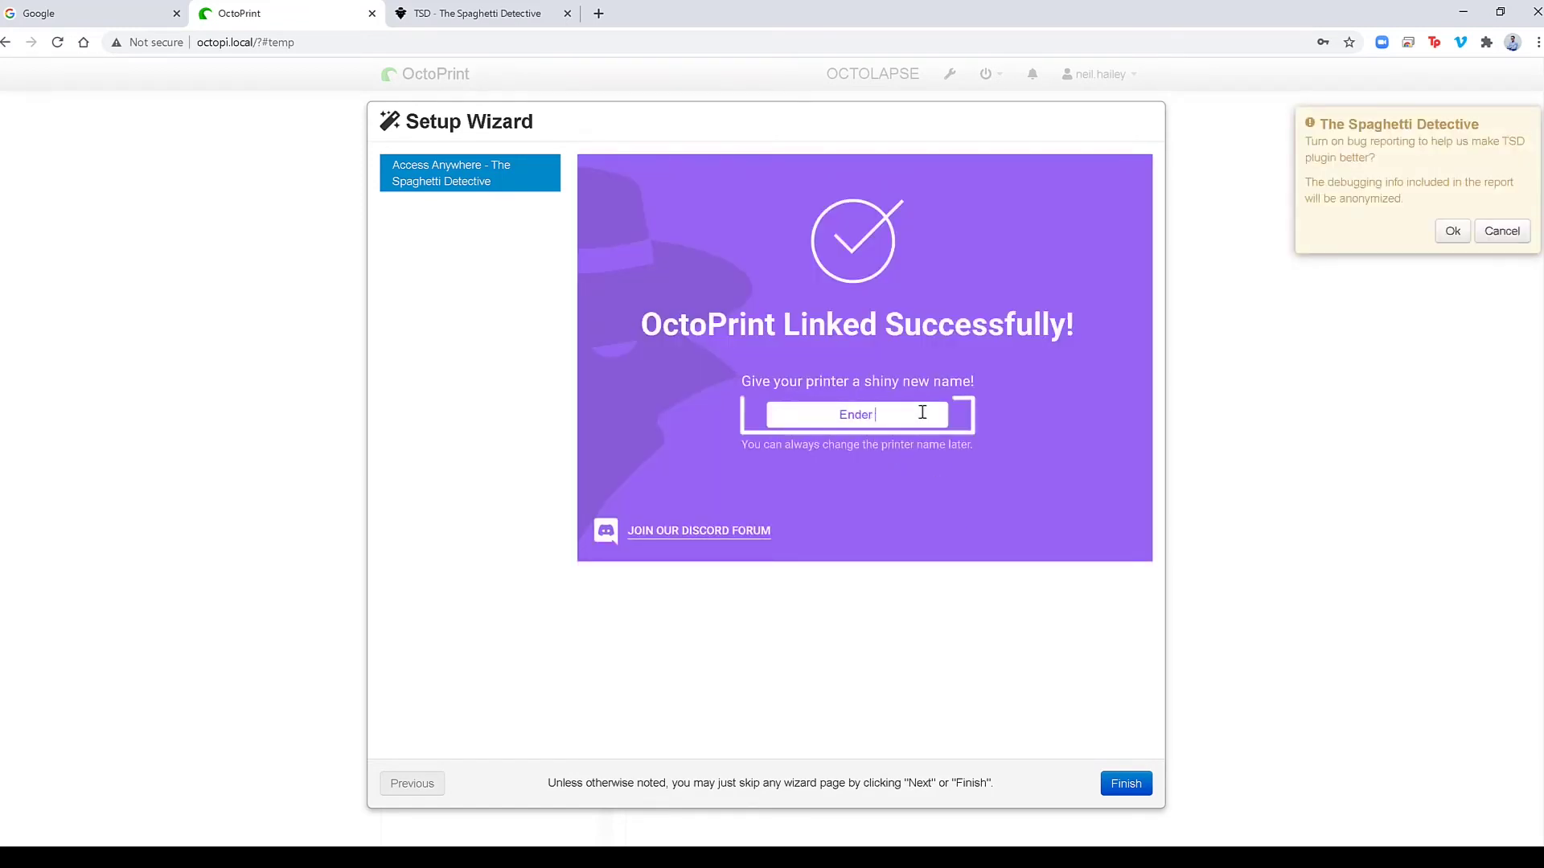
text( 3 Pro)
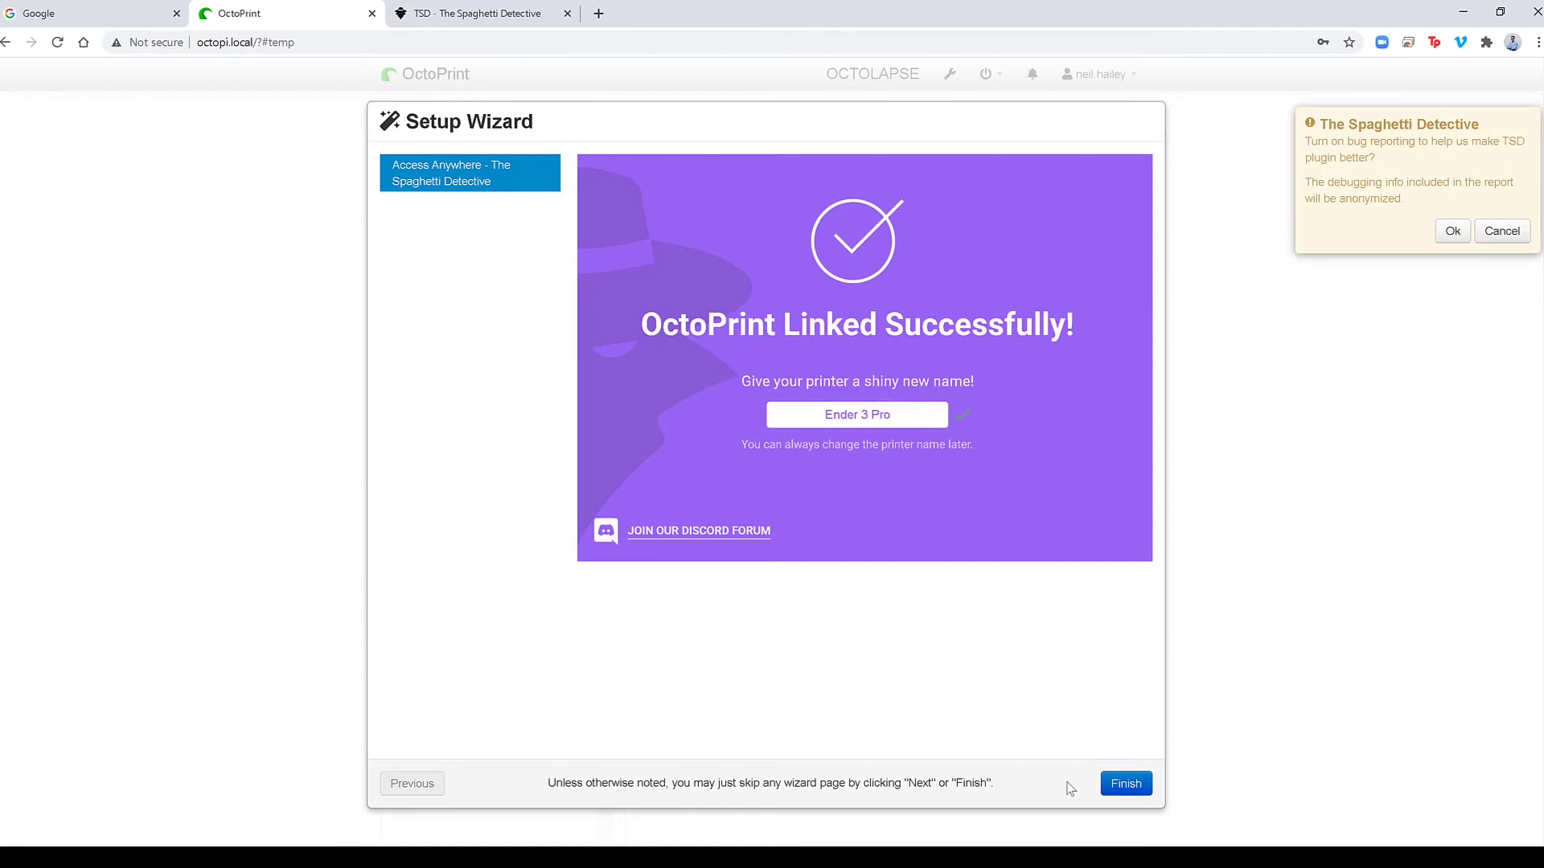
mouse_move(1417, 181)
click(1454, 232)
click(1126, 784)
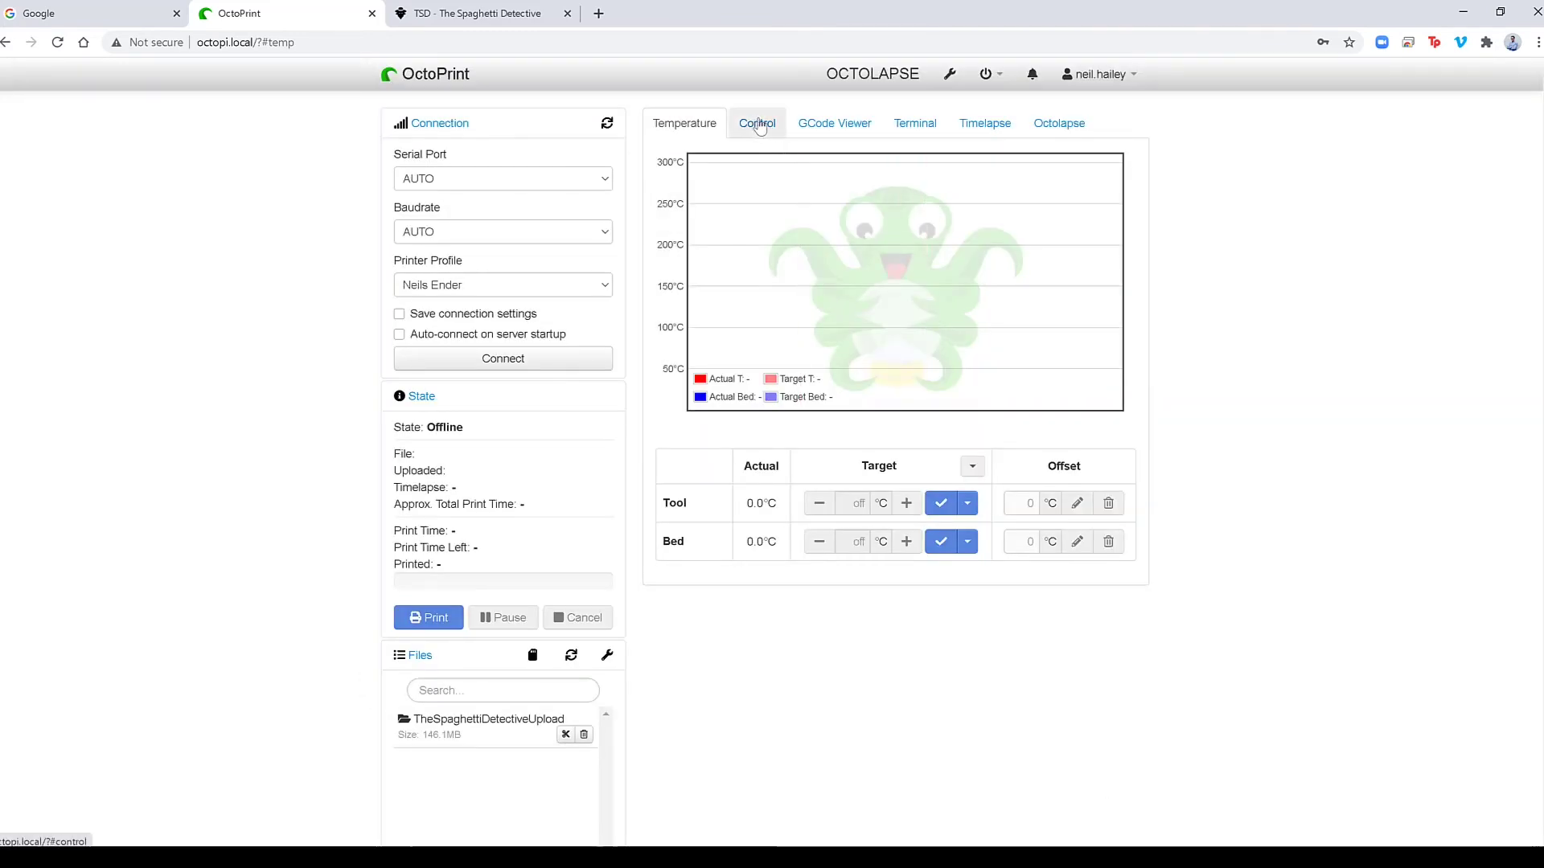
click(504, 22)
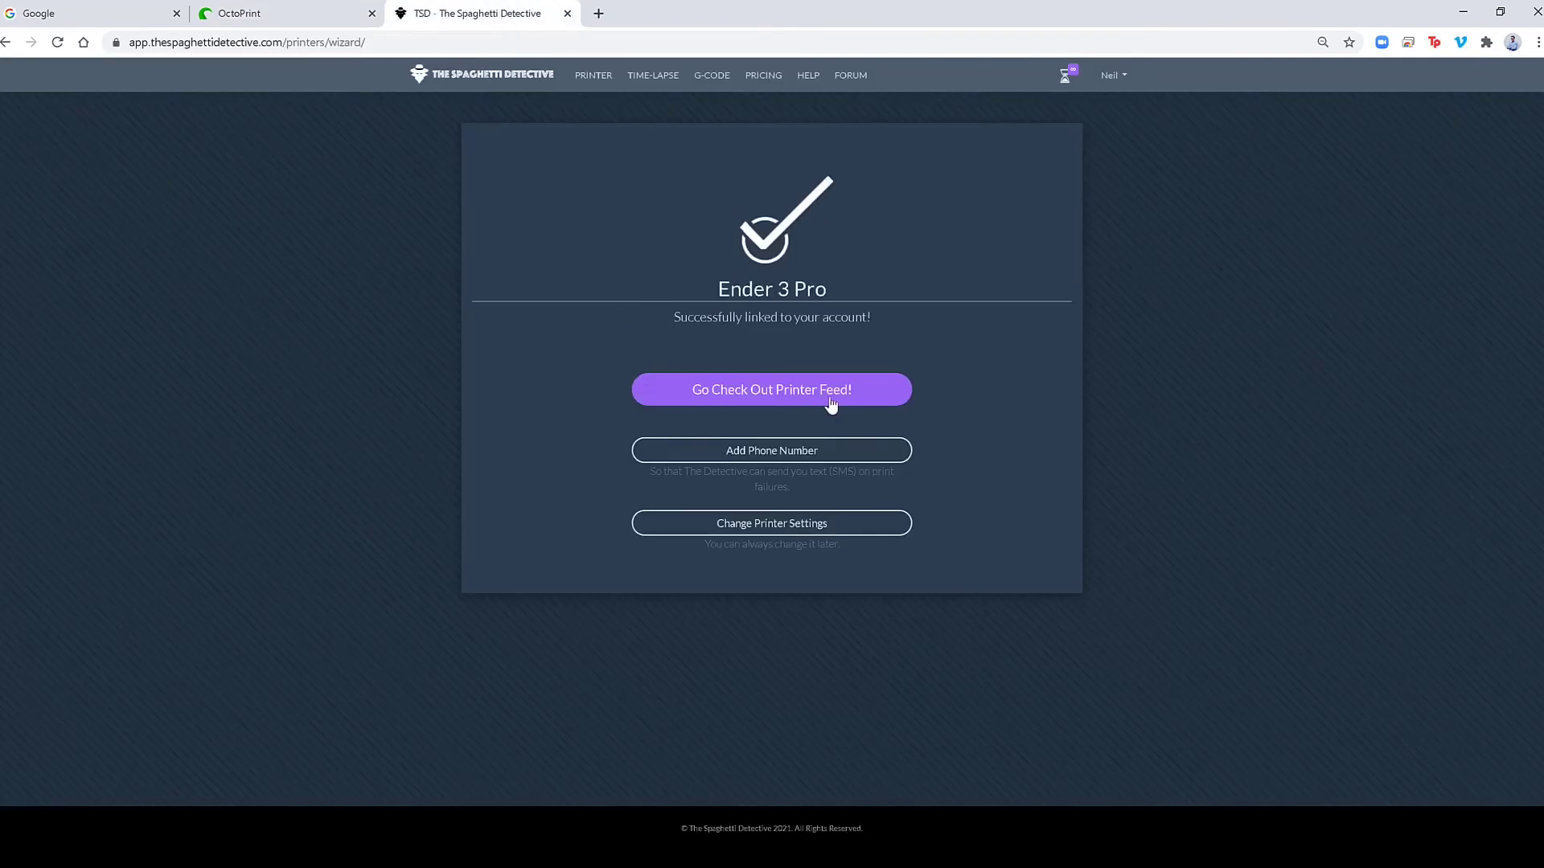
click(790, 453)
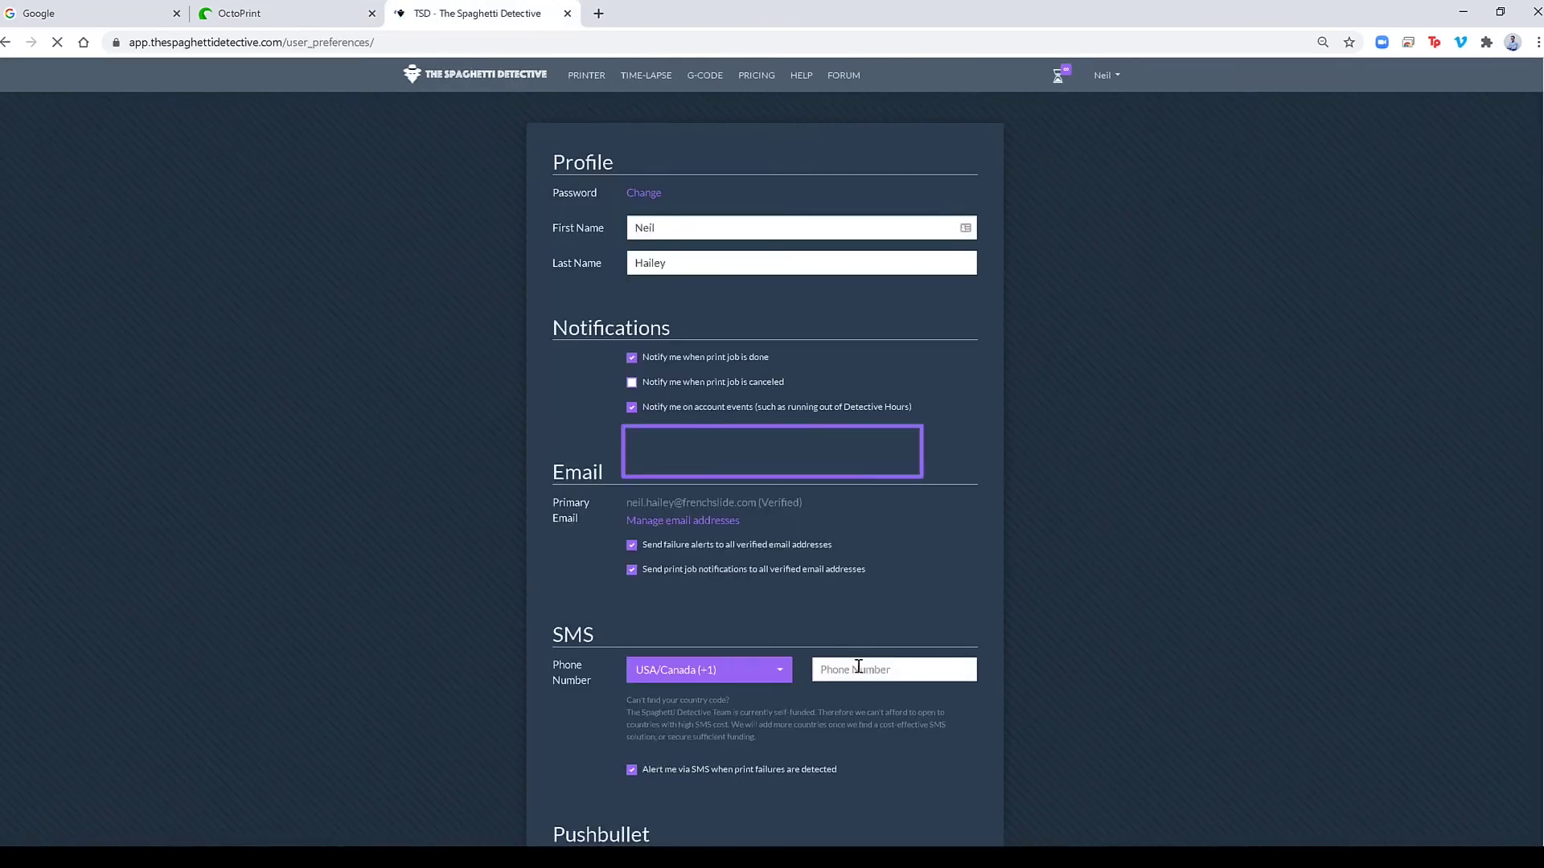
click(857, 669)
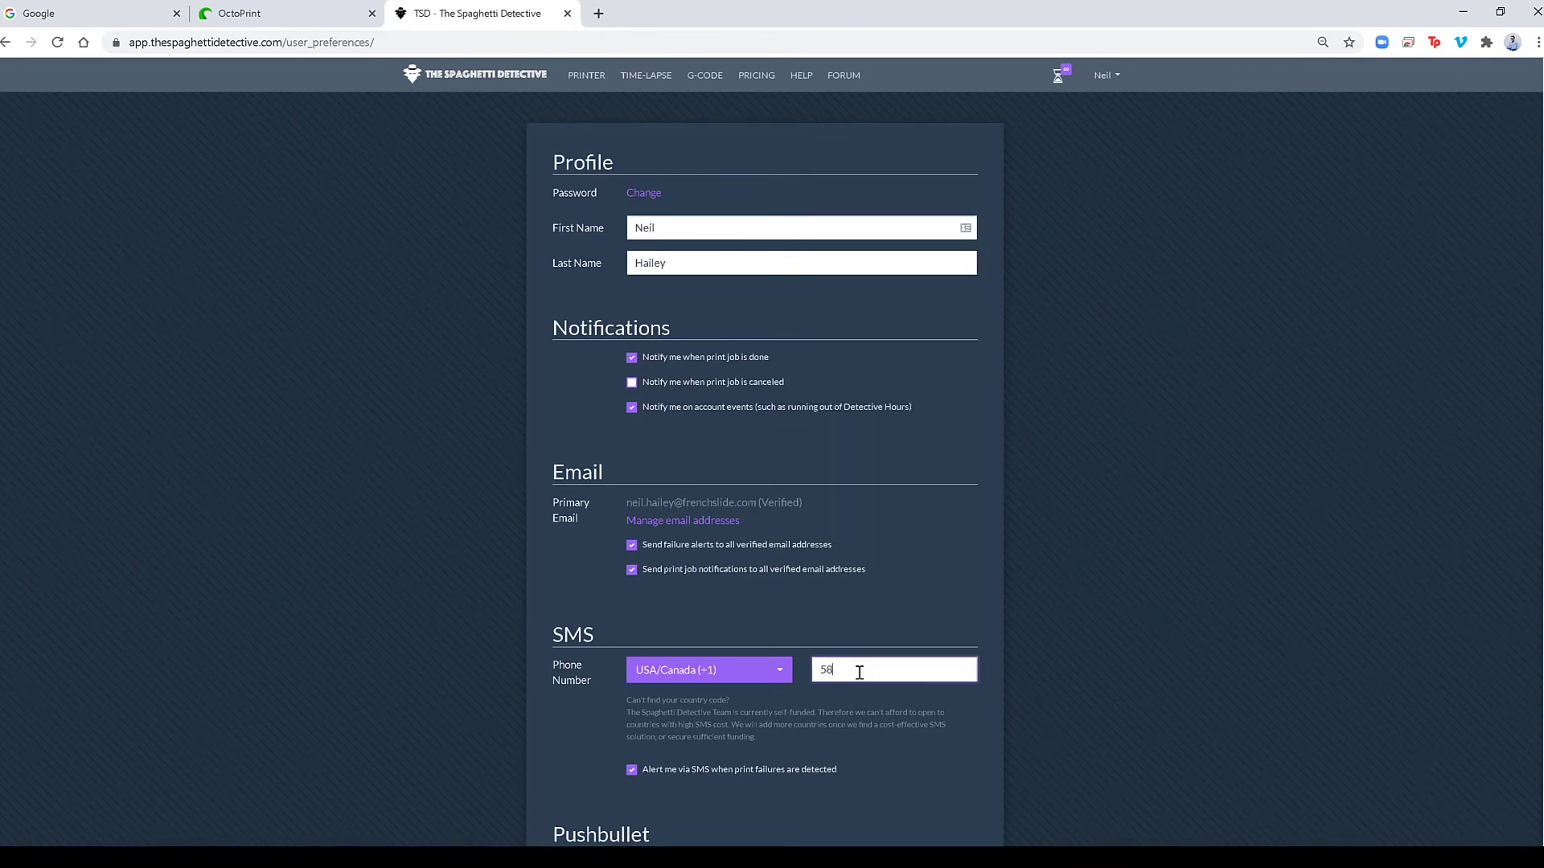
scroll(747, 385, down, 1)
scroll(758, 383, down, 2)
scroll(758, 383, up, 3)
click(587, 76)
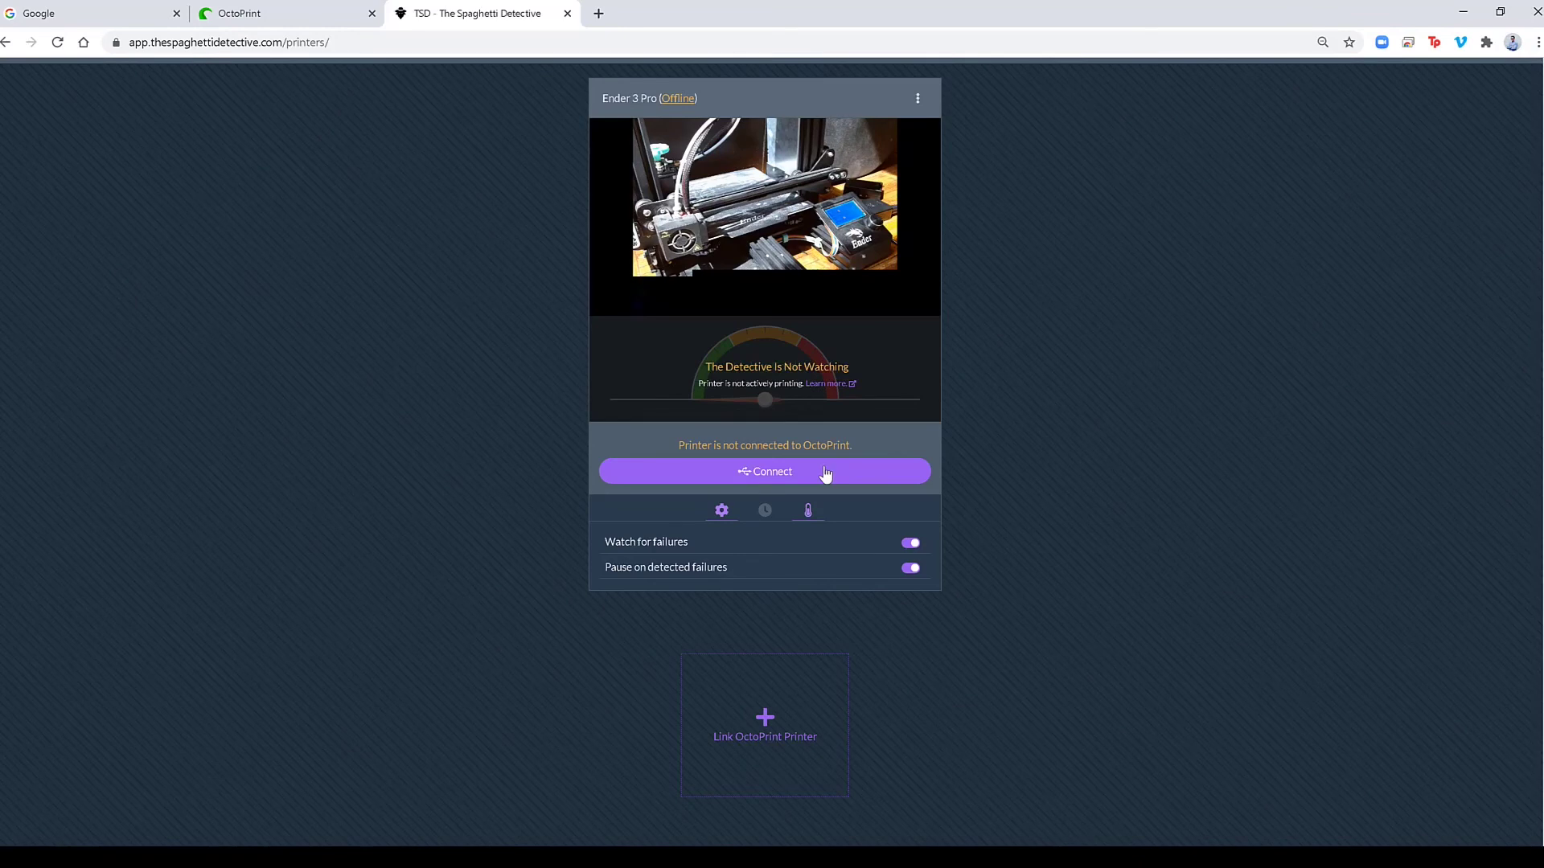
Connect Ender 3 Pro using the confirmed serial settings and show its print time details.
click(826, 475)
click(727, 514)
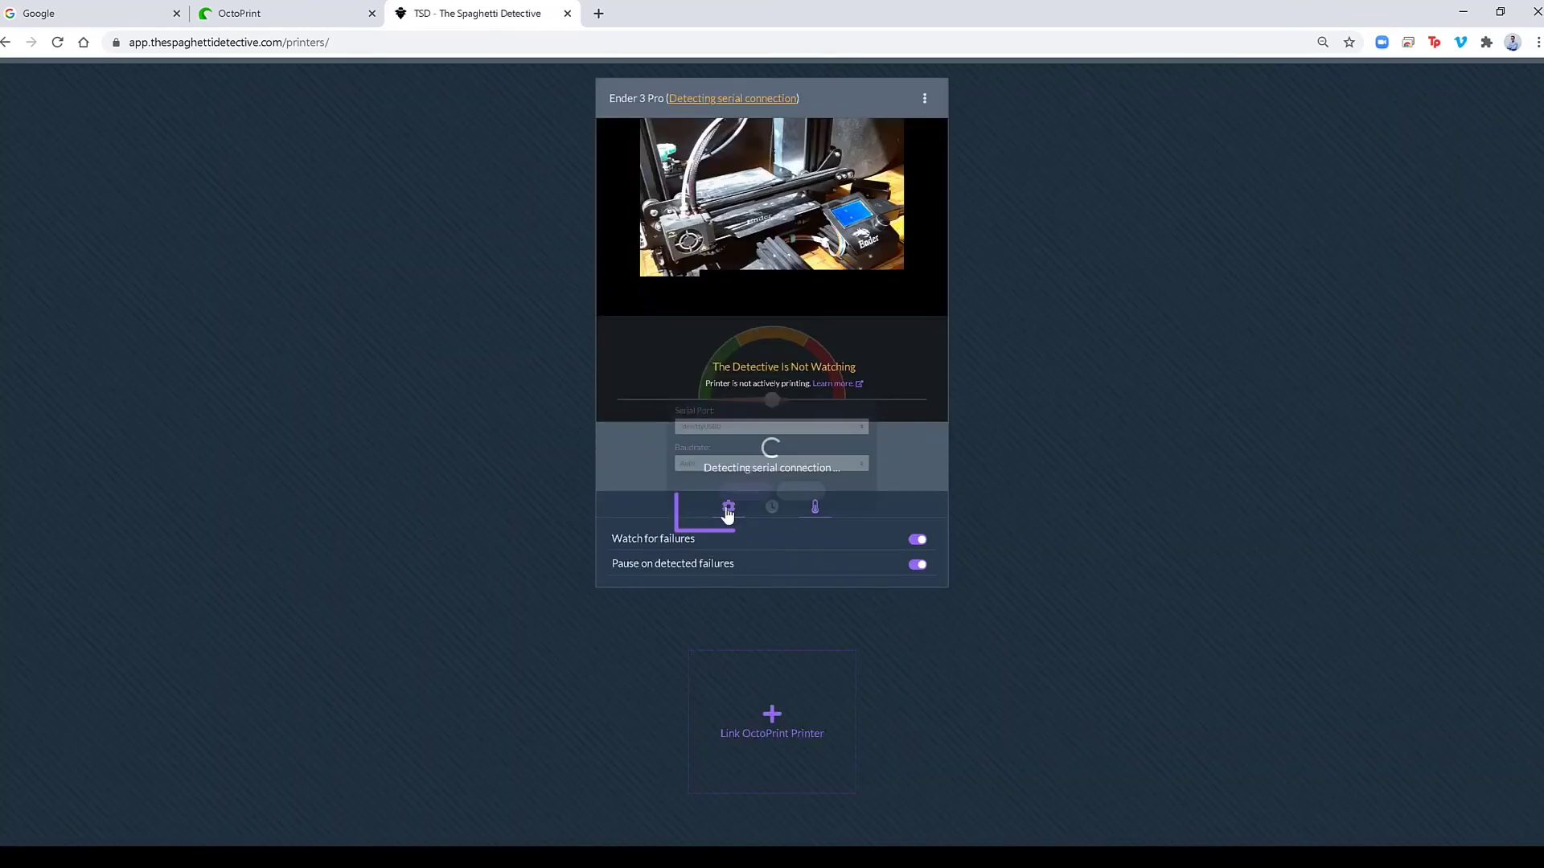
click(766, 487)
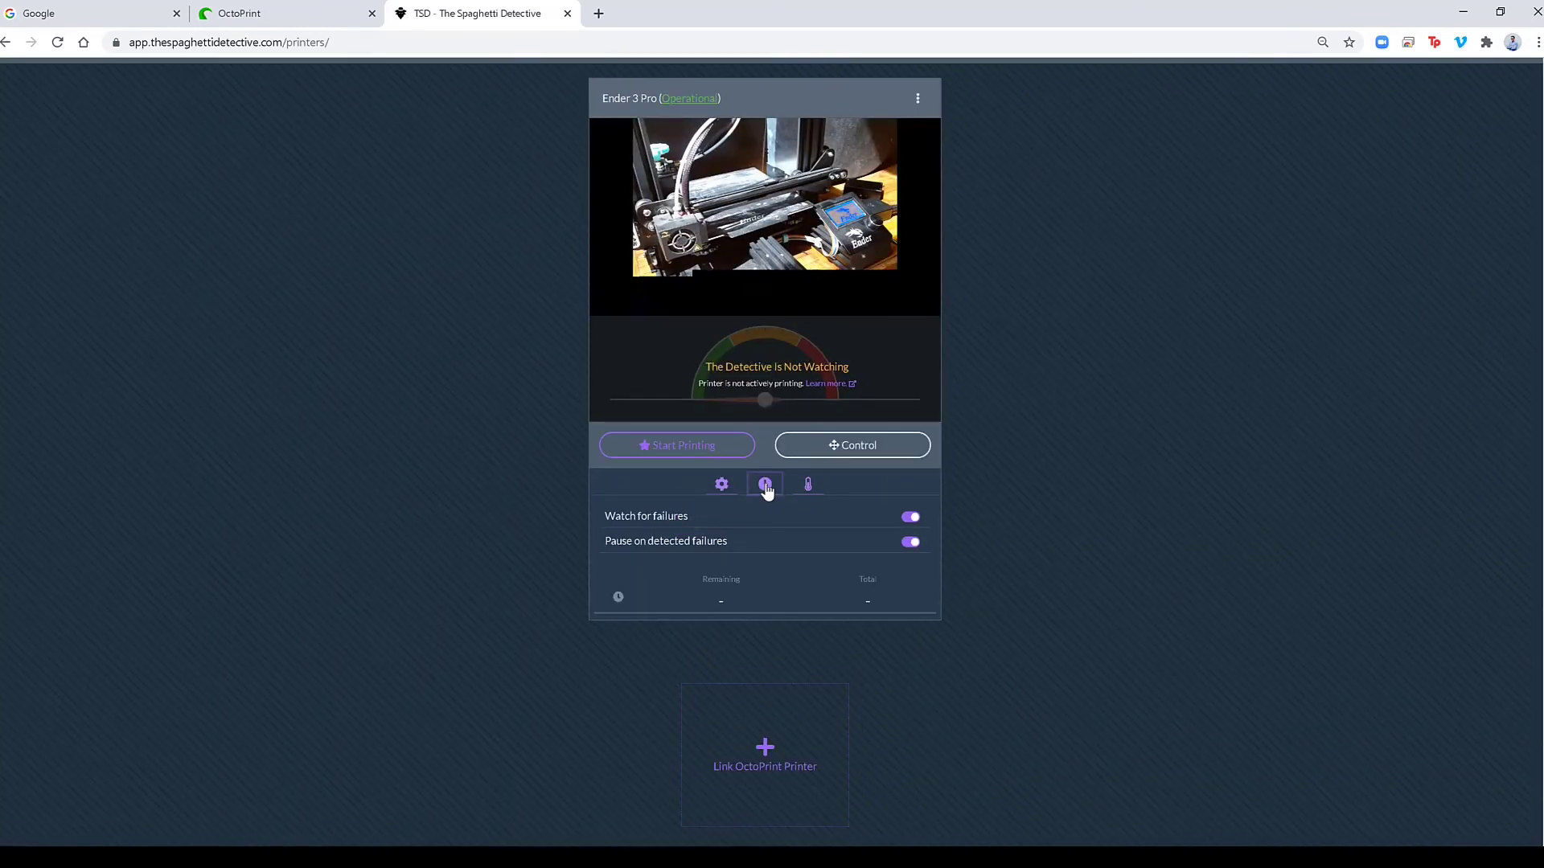